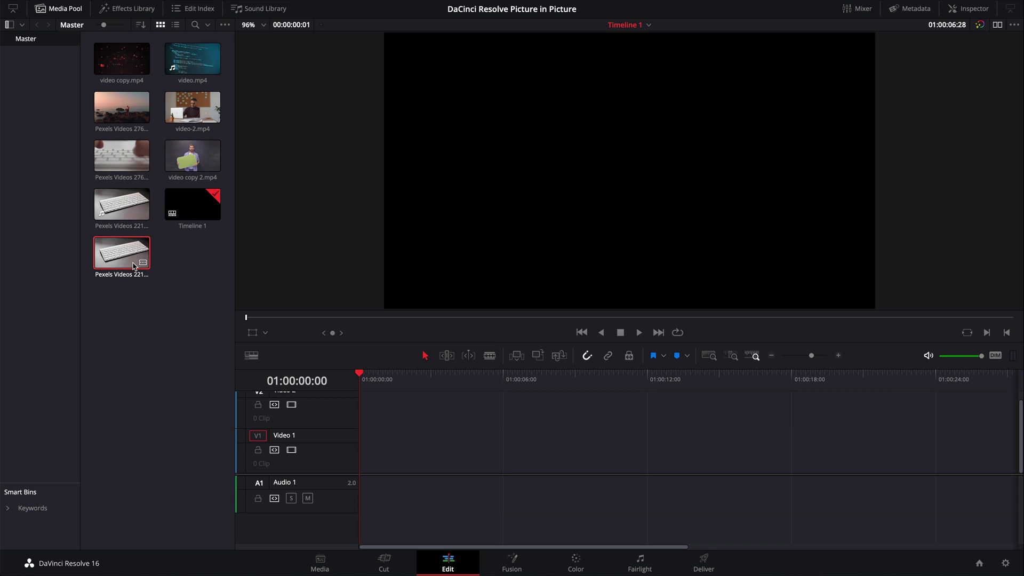
Place two keyboard clips from the Media Pool back to back on Video 1
drag(134, 266, 187, 294)
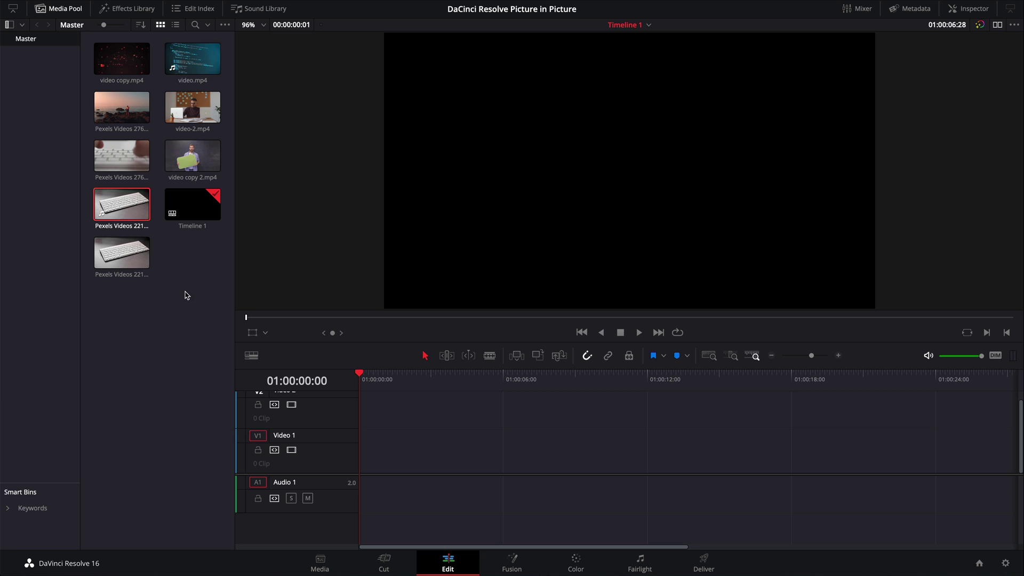
drag(125, 208, 374, 467)
drag(128, 156, 593, 458)
Trim the first keyboard clip's start and end, then slide the second clip left to close the gap
key(space)
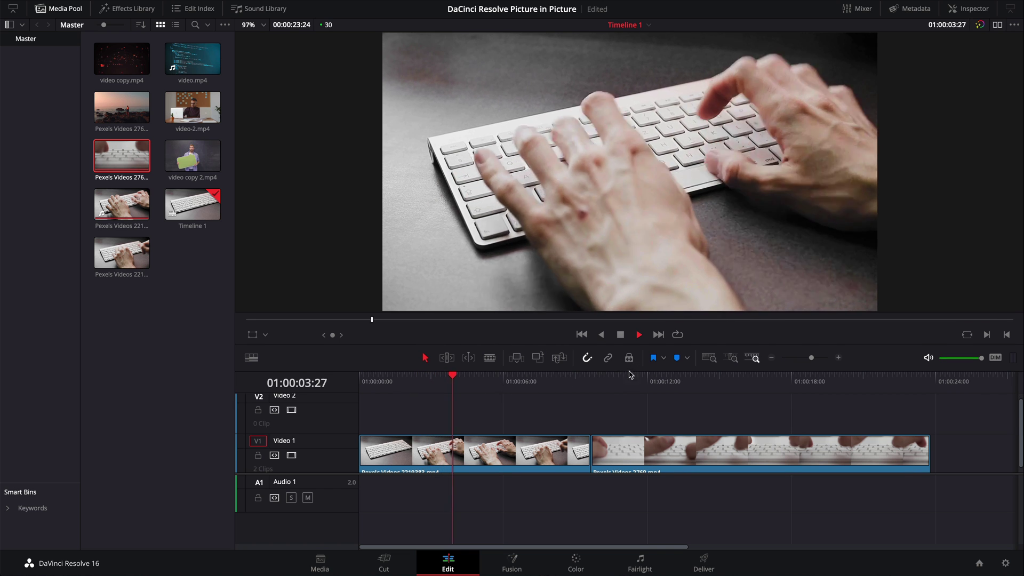
mouse_move(608, 380)
mouse_down()
mouse_move(633, 379)
mouse_move(612, 383)
mouse_up()
key(space)
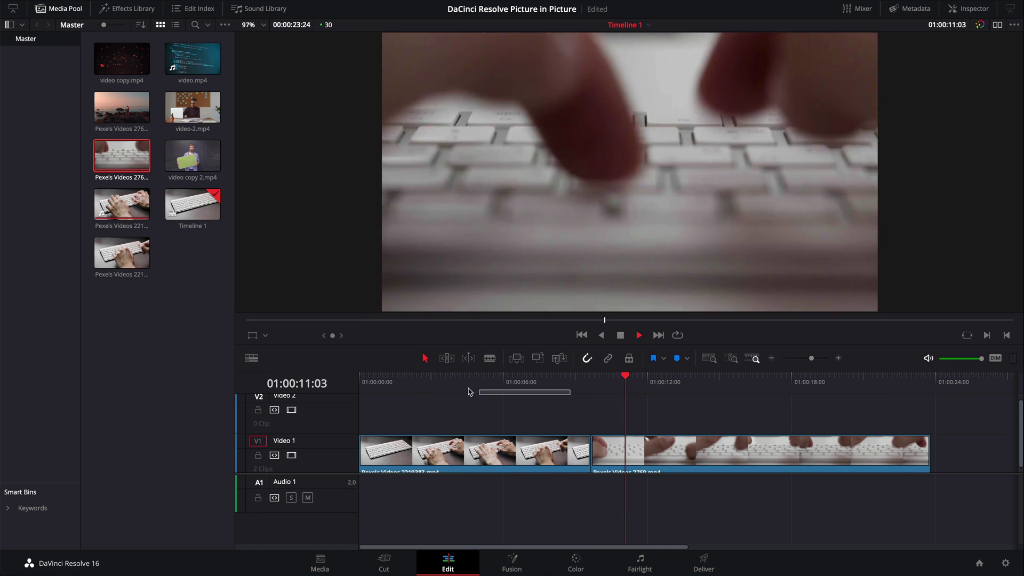
click(414, 385)
key(space)
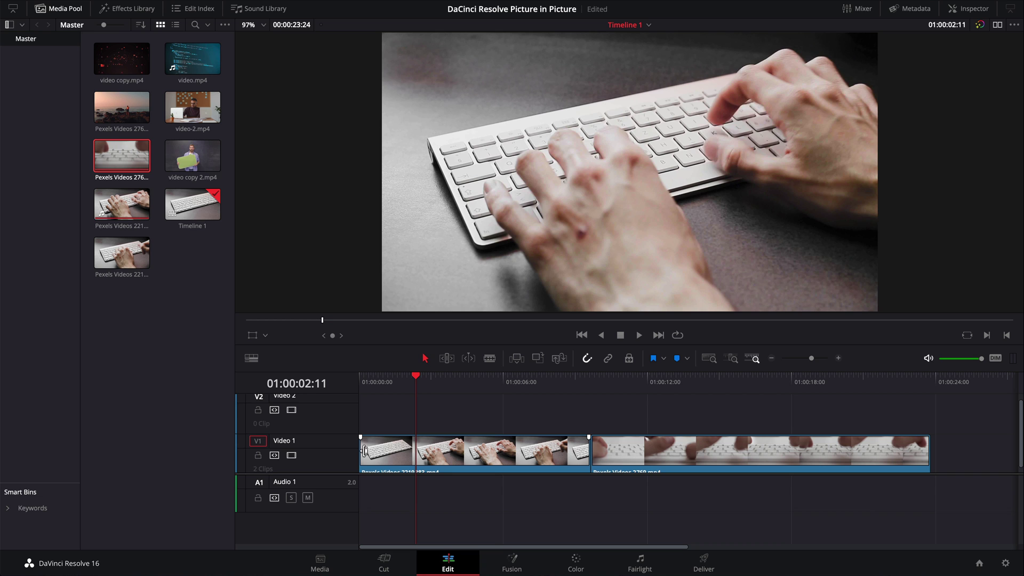
drag(363, 451, 402, 453)
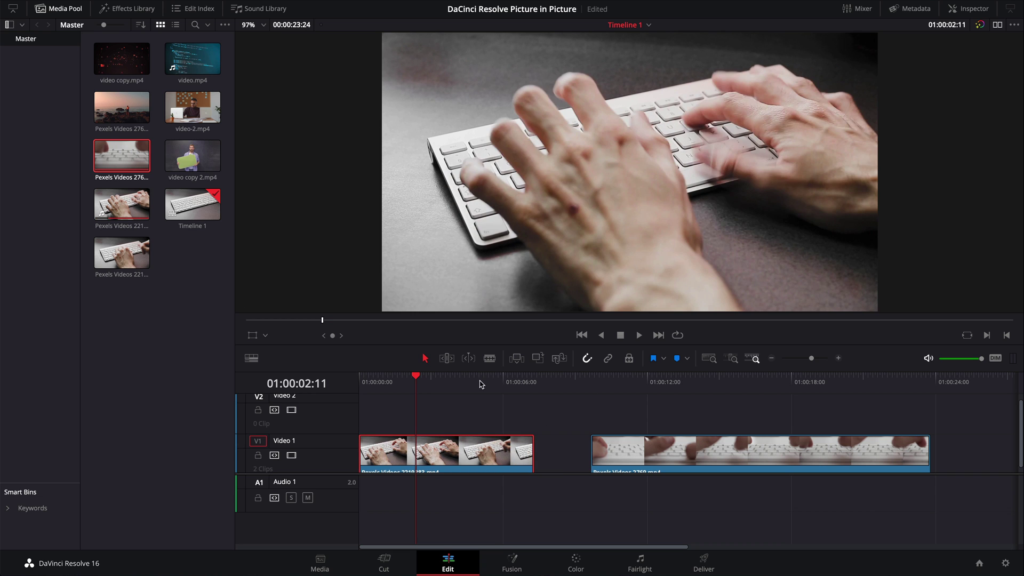
drag(482, 384, 453, 383)
drag(526, 454, 447, 454)
drag(660, 448, 506, 453)
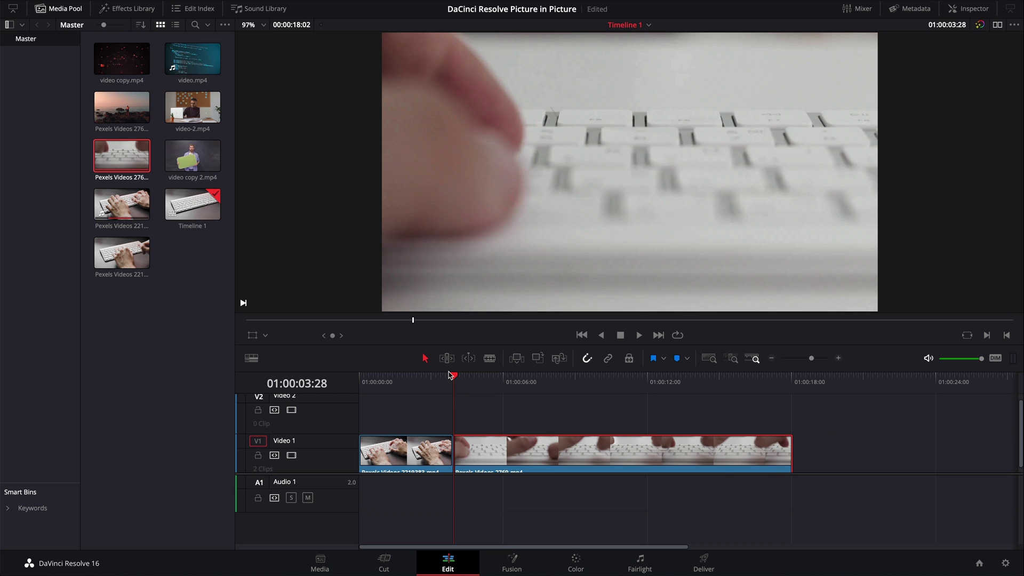
Trim the head of the second keyboard clip and replay the sequence from the beginning
click(396, 378)
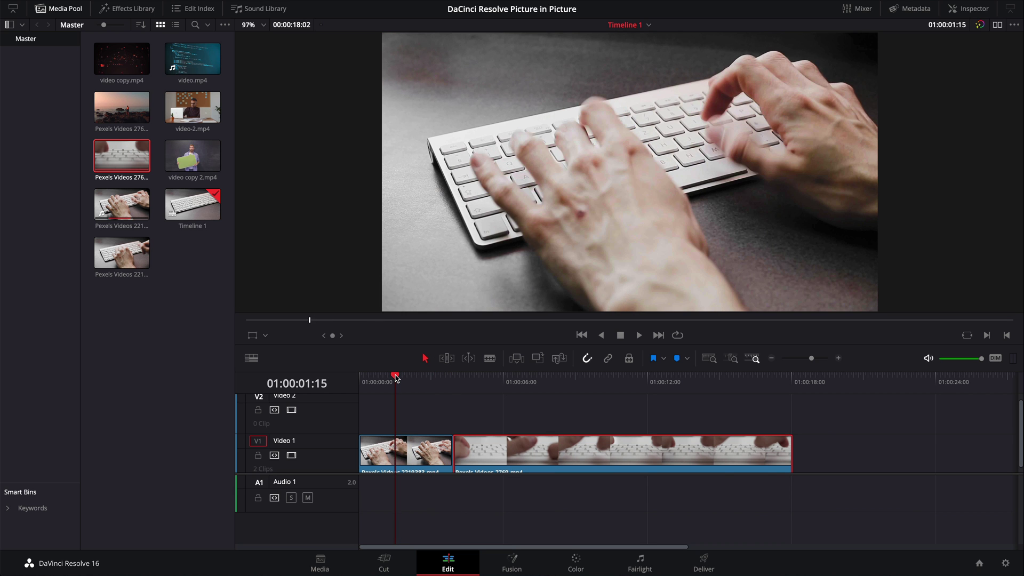
key(space)
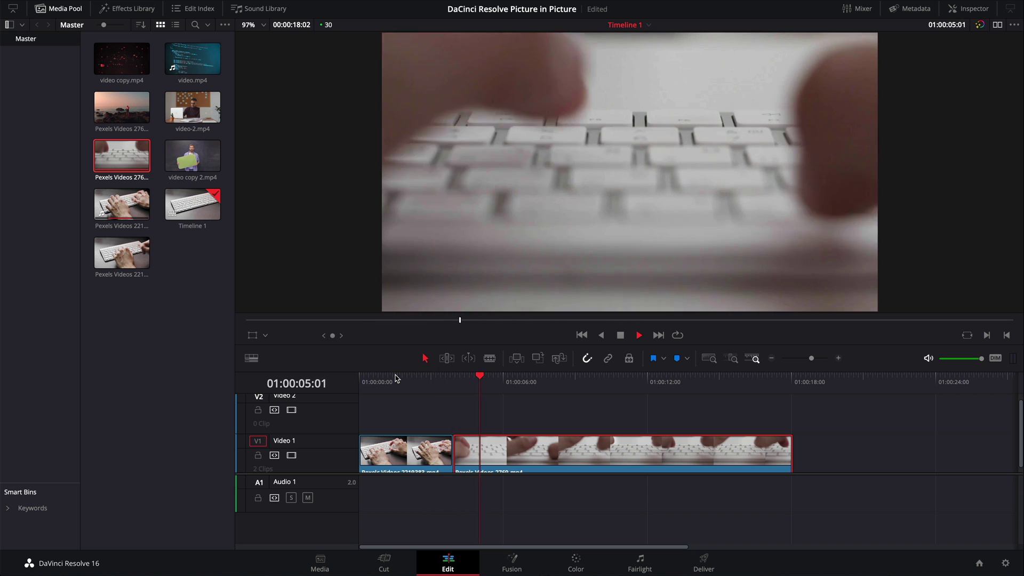
key(space)
drag(457, 448, 485, 448)
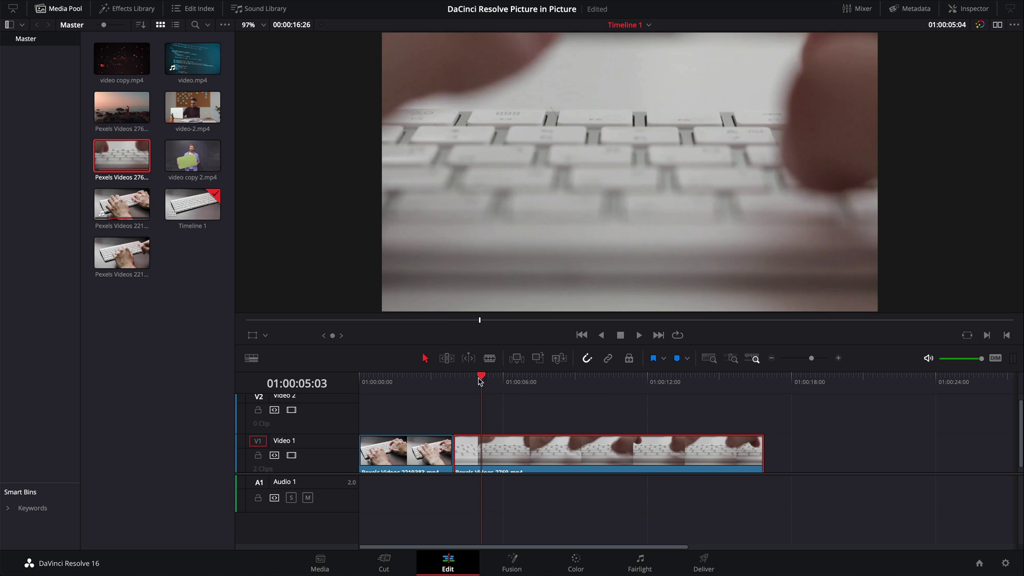
drag(480, 379, 367, 373)
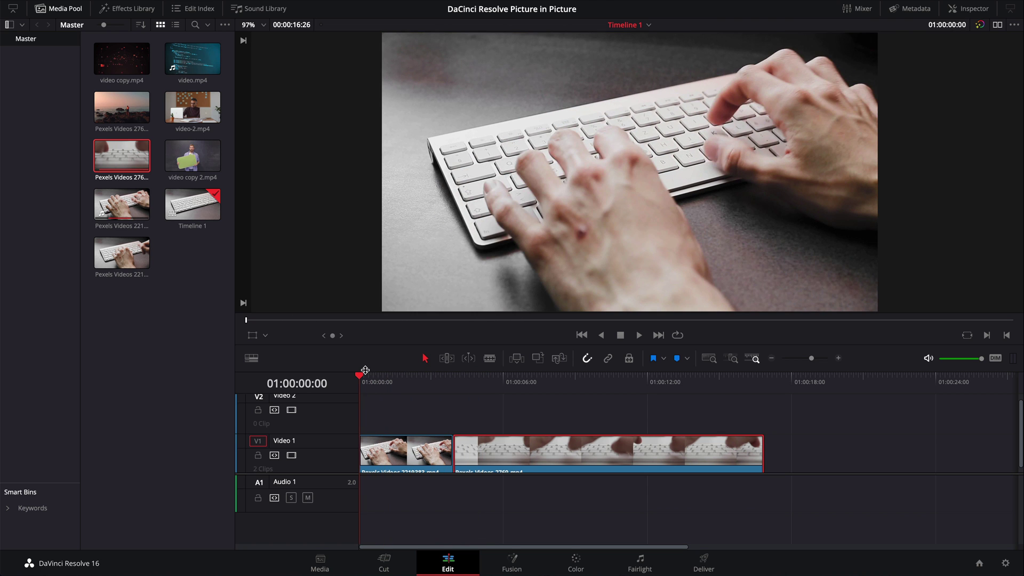
key(space)
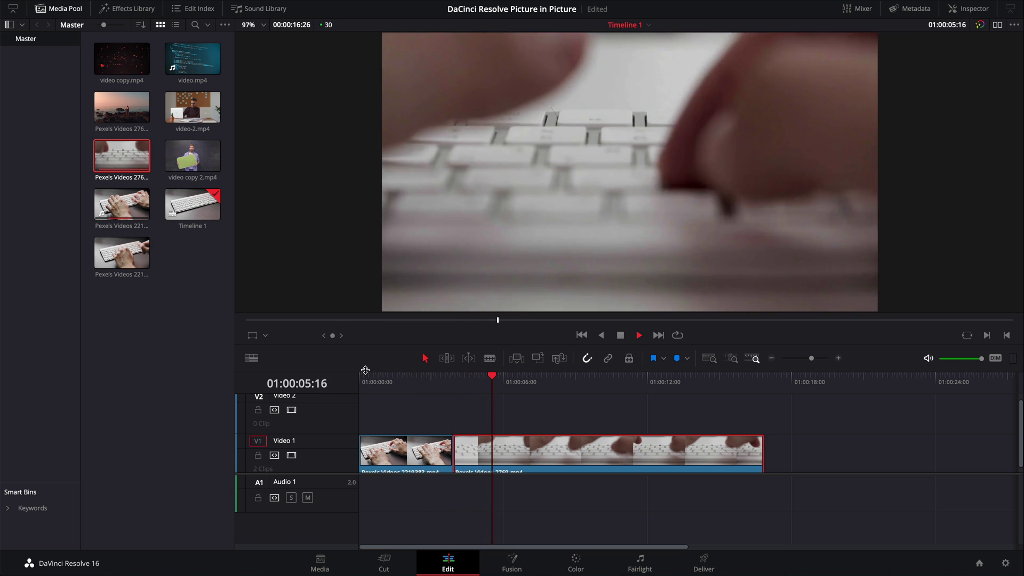
Place the presenter clip video copy 2.mp4 on Video 2 above the keyboard clips
key(space)
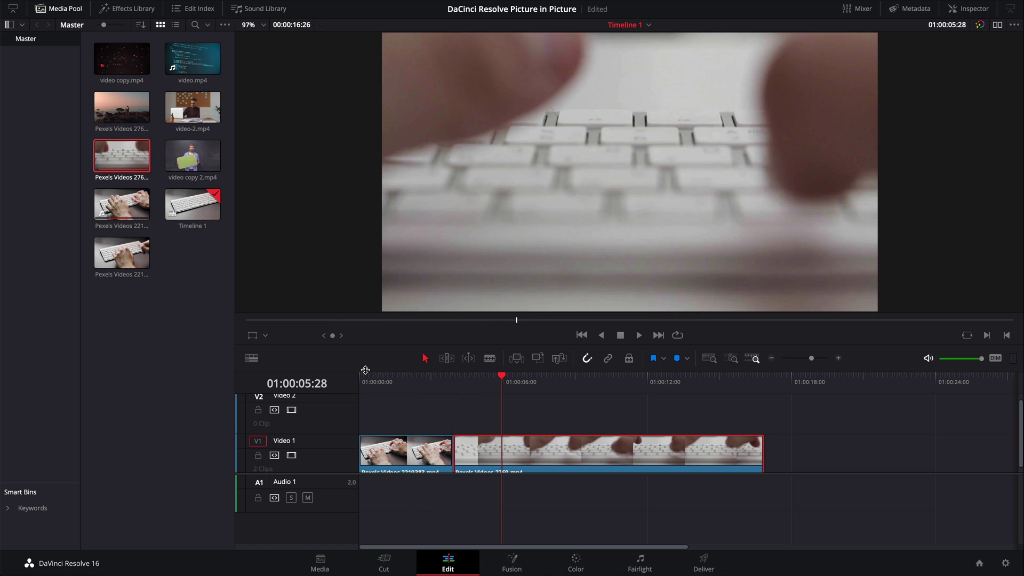
click(197, 167)
drag(198, 167, 391, 426)
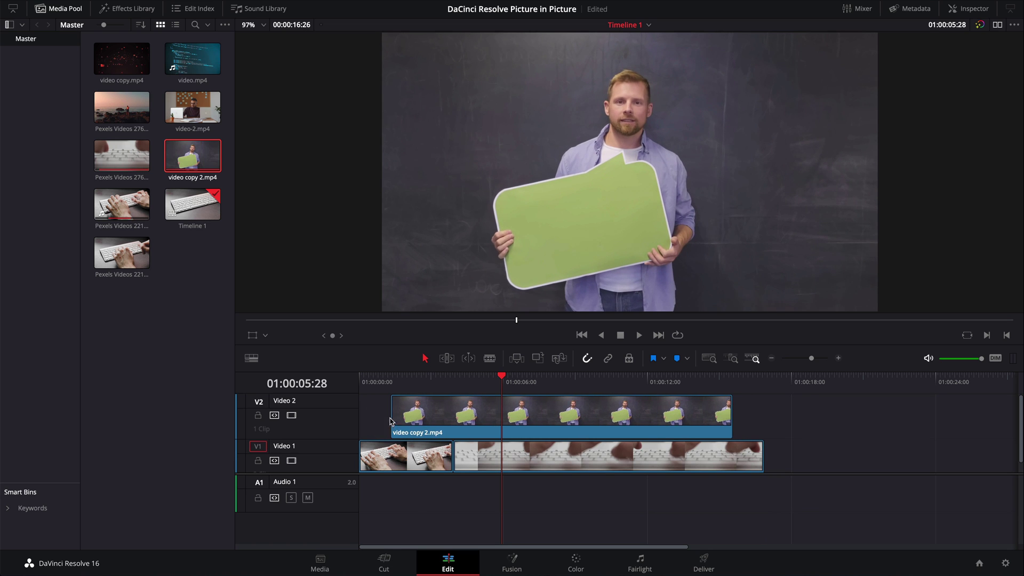
scroll(334, 465, down, 1)
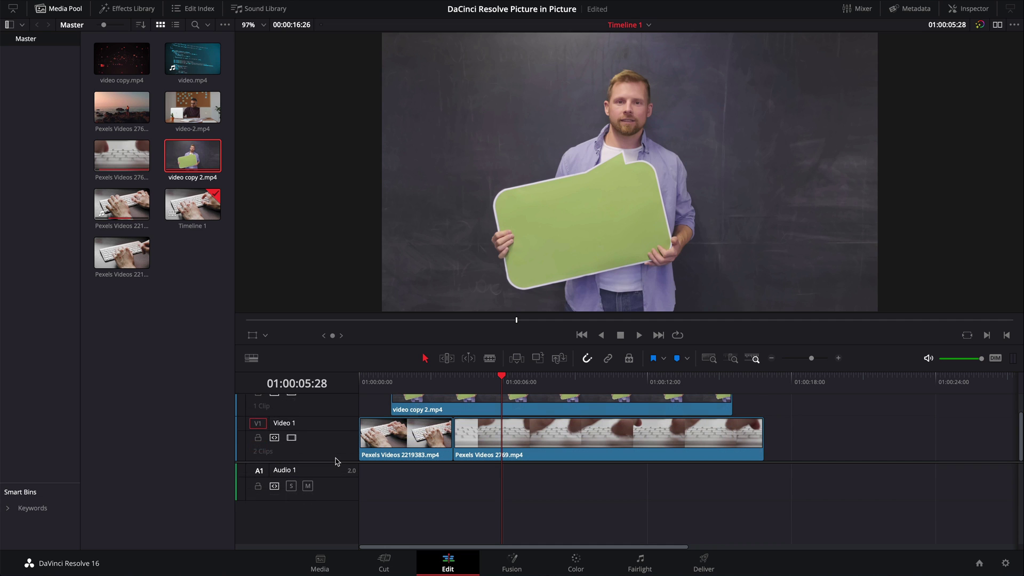
scroll(333, 460, up, 2)
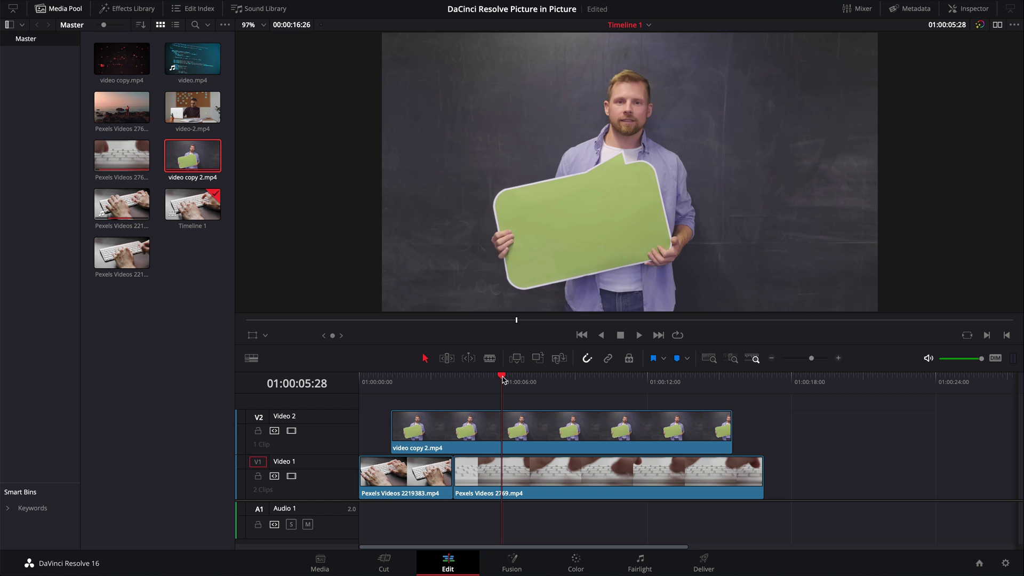
Shorten the presenter clip's end to around 01:00:03:00 and play back the layered sequence
drag(502, 378, 360, 378)
key(space)
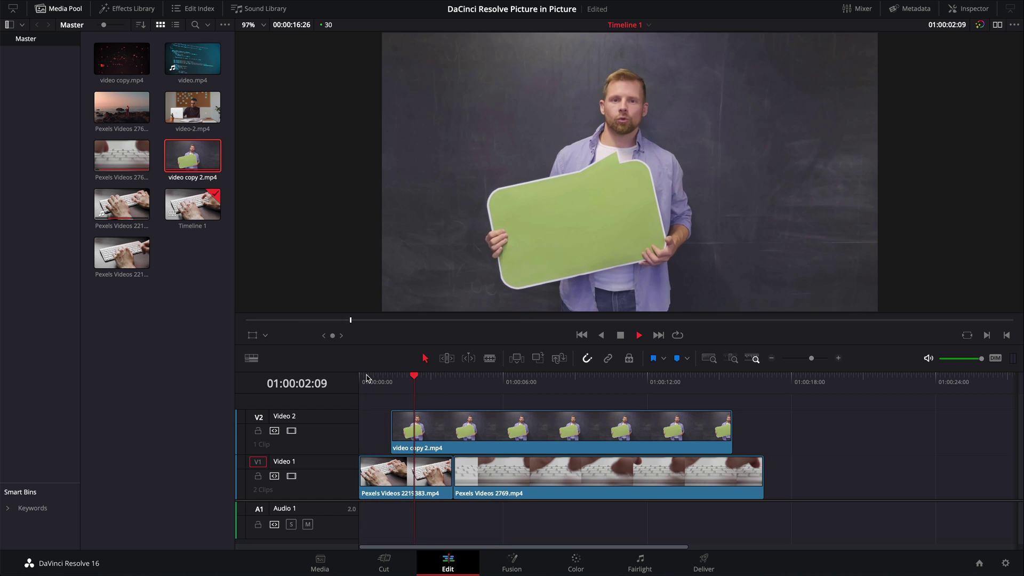
key(space)
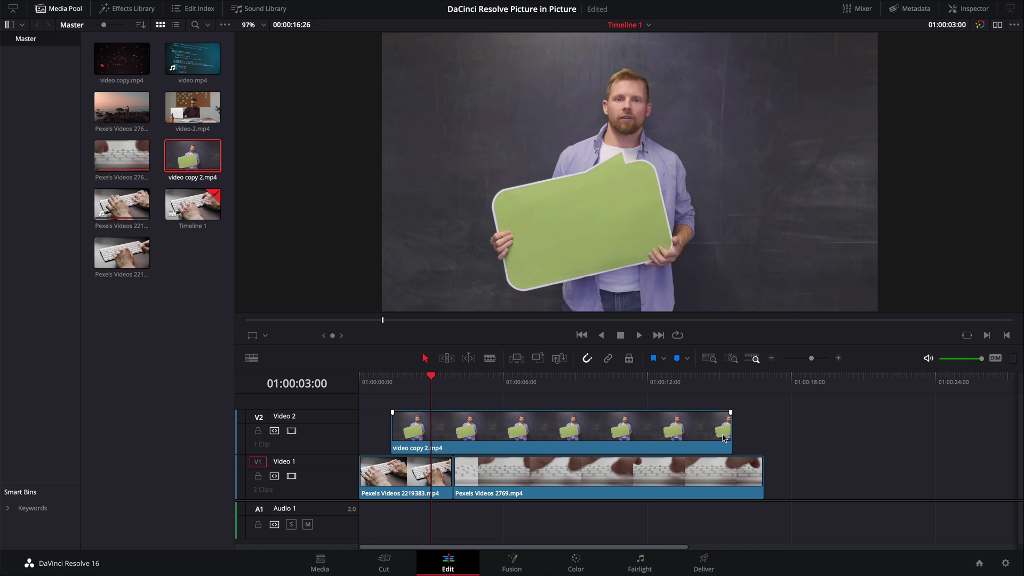
drag(724, 433, 485, 427)
drag(430, 378, 362, 368)
key(space)
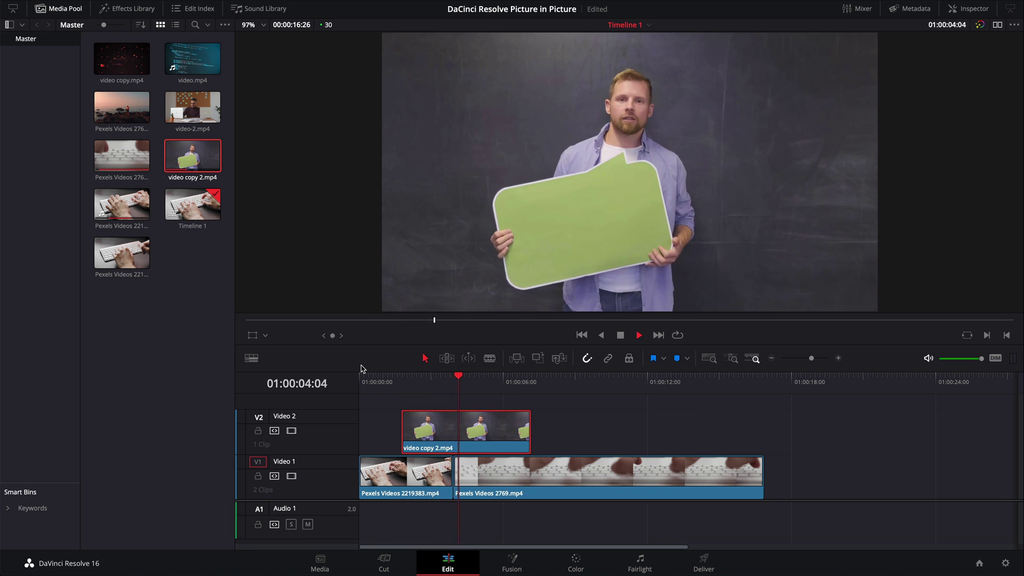
key(space)
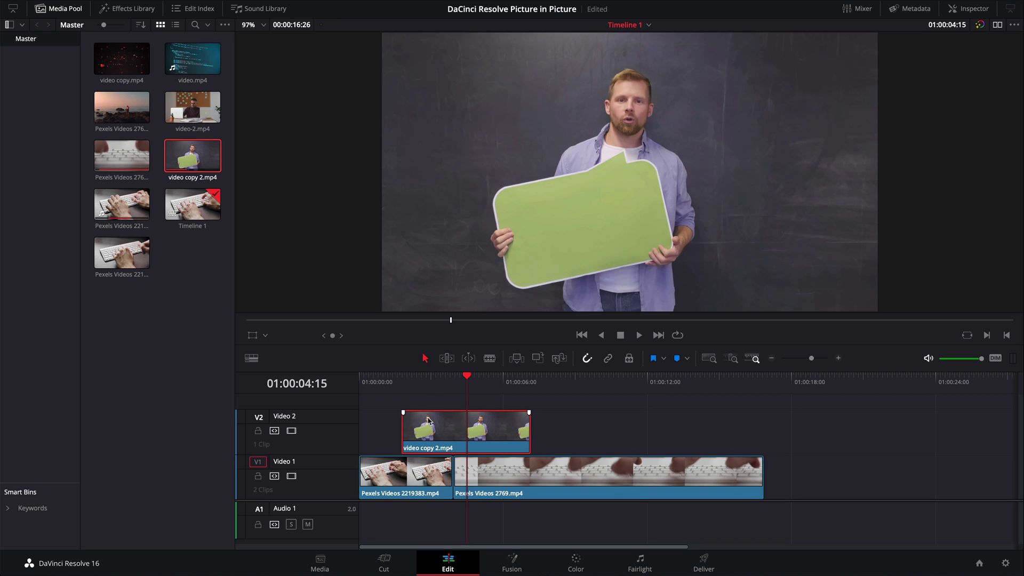
Switch the viewer overlay to Transform, shrink the presenter clip, and move it to the top right
click(267, 337)
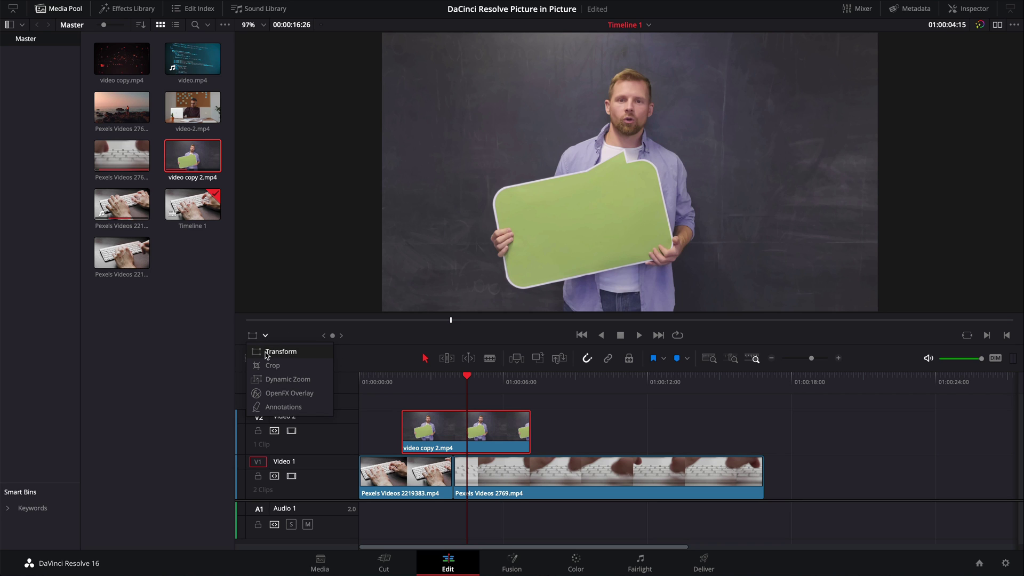
click(266, 352)
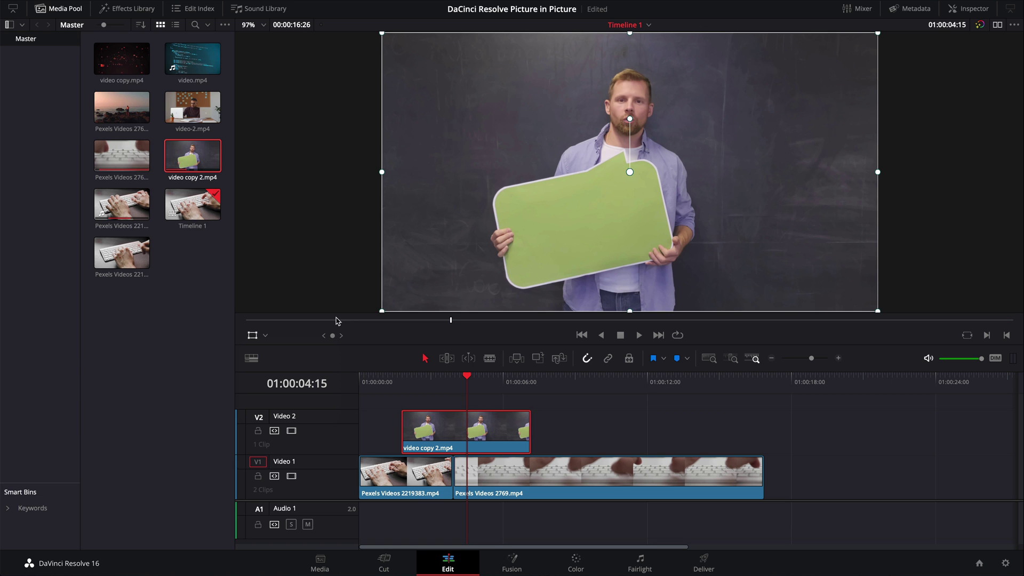
drag(382, 312, 499, 221)
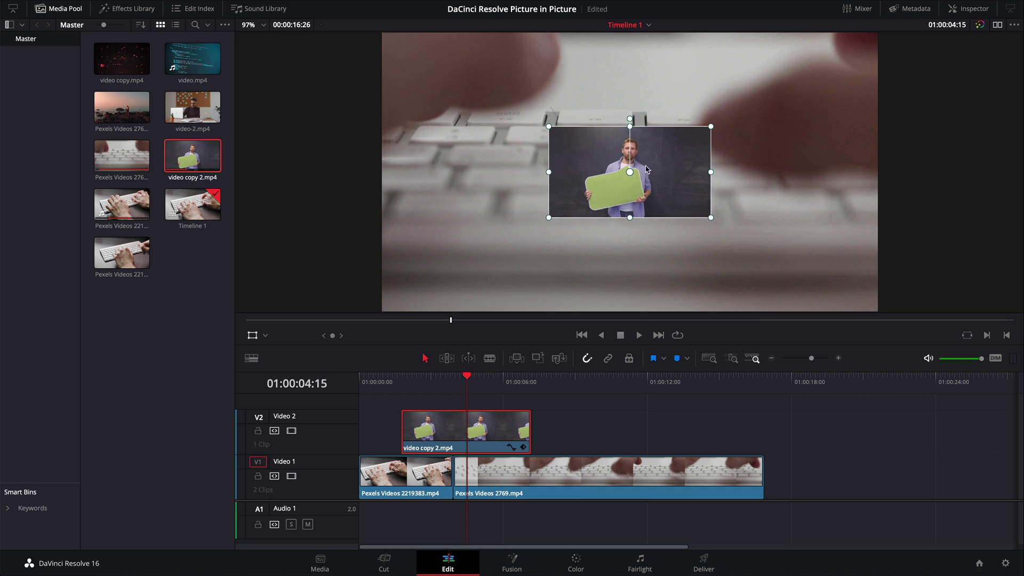
drag(661, 173, 817, 90)
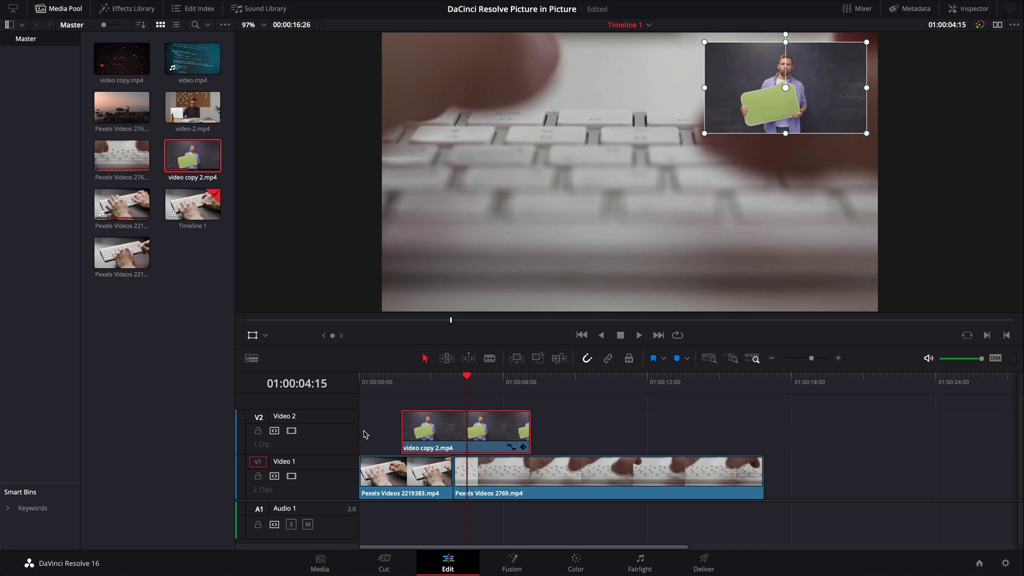
Preview the picture-in-picture, try it in the top-left corner, then return it top-right
drag(429, 380, 325, 379)
key(space)
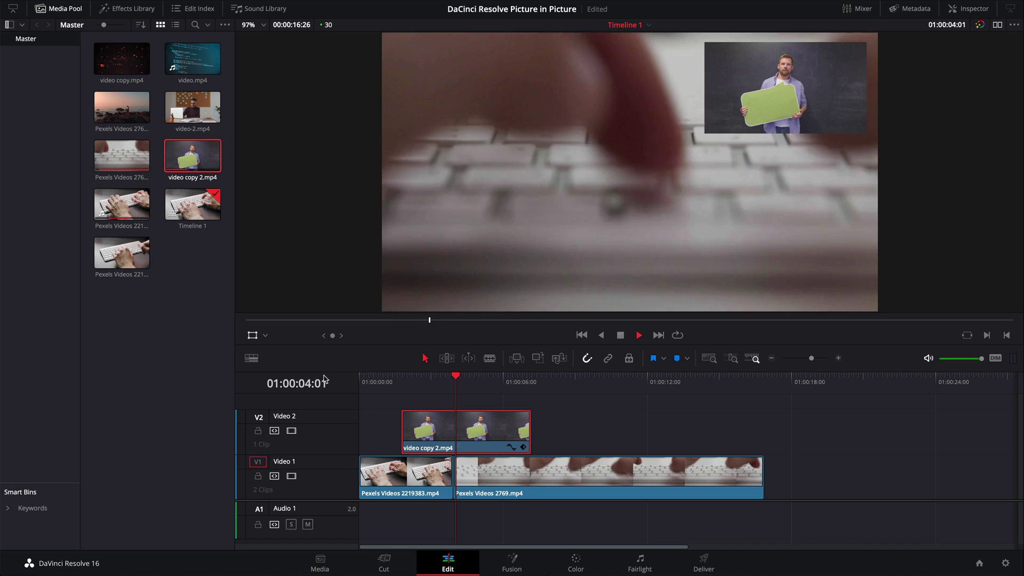
key(space)
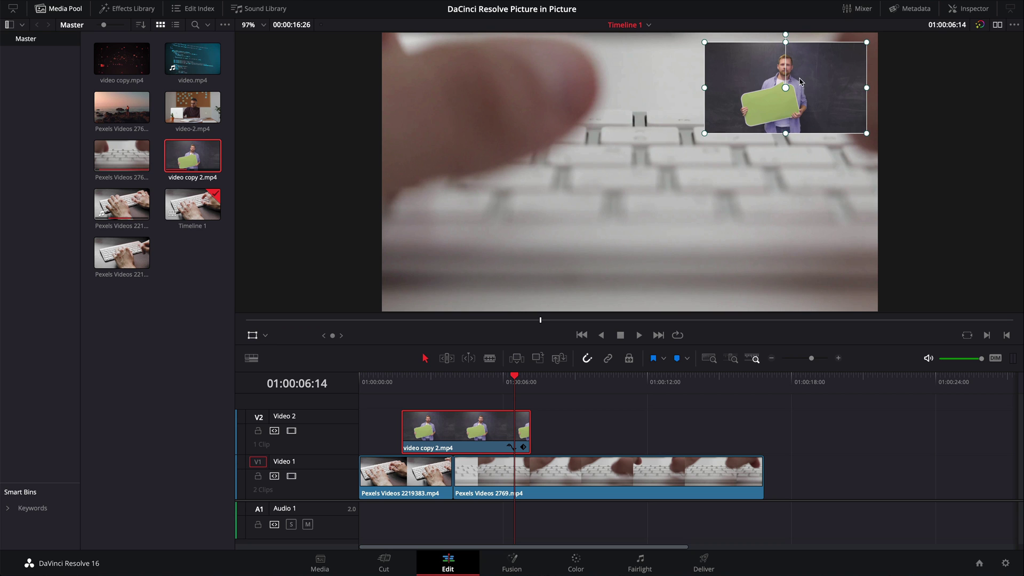
drag(800, 81, 485, 78)
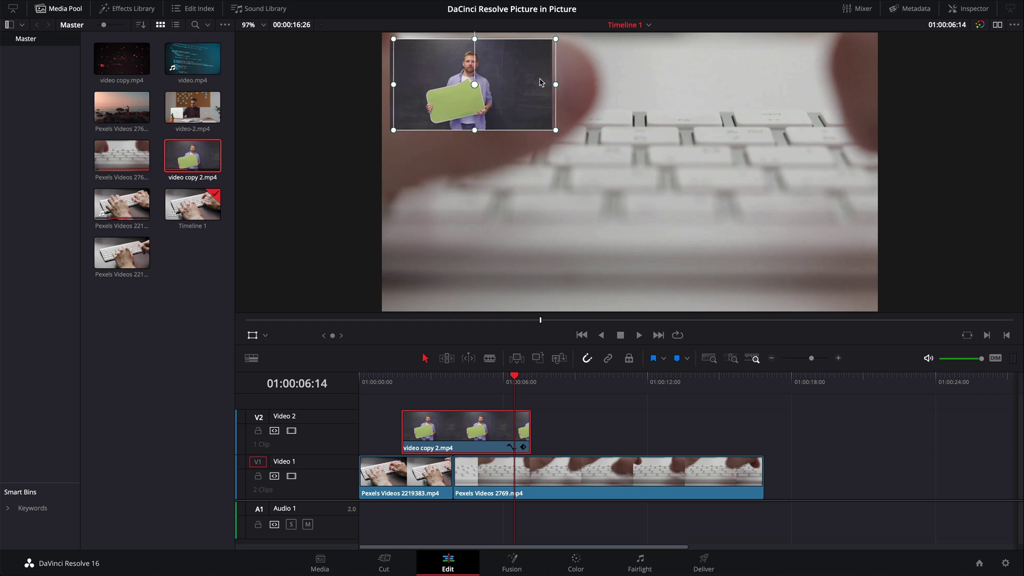
drag(506, 83, 800, 89)
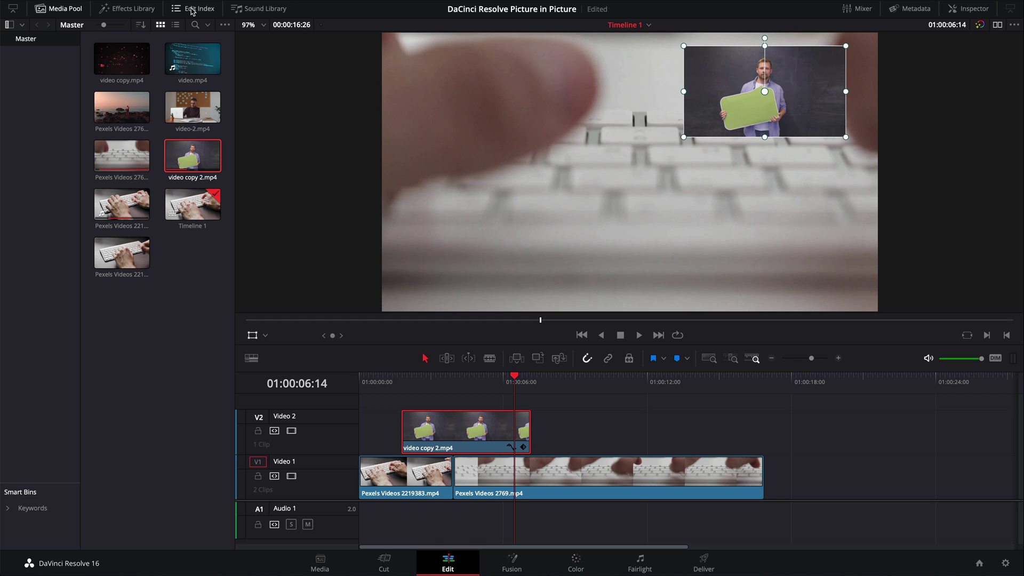
Hide the Media Pool, show the Inspector, and drag the overlay into the top-right corner
click(67, 8)
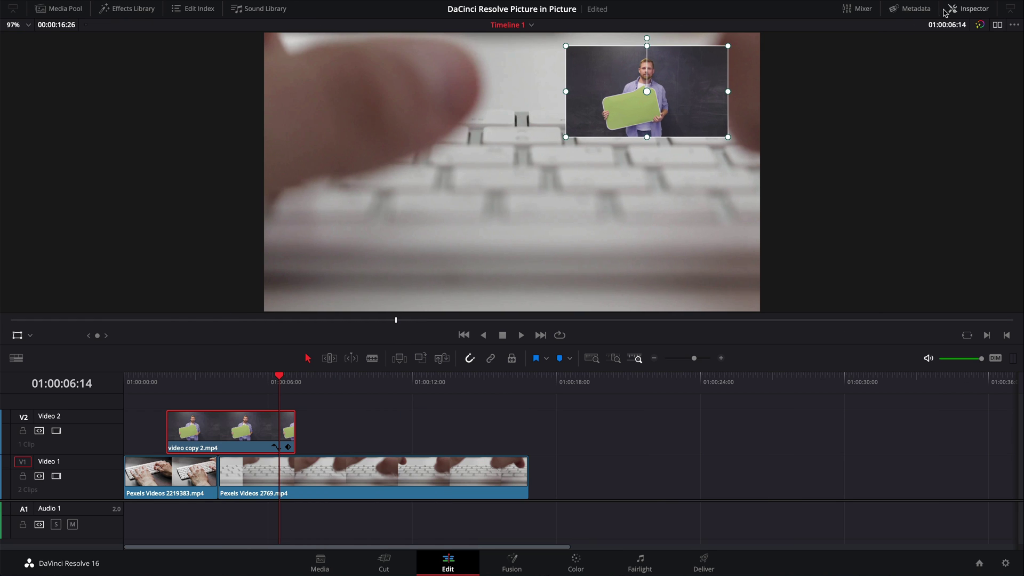
click(968, 8)
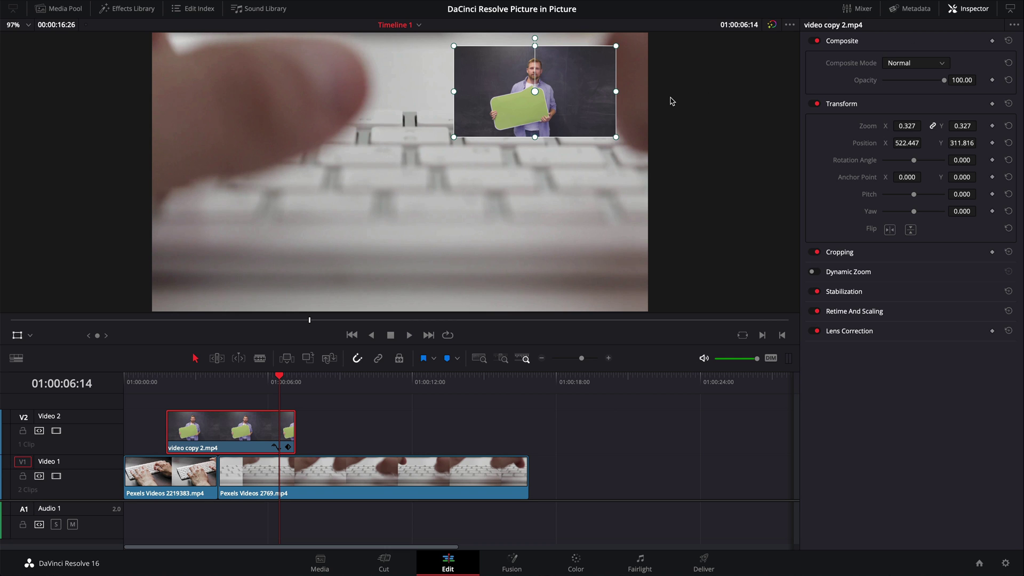
drag(591, 88, 614, 83)
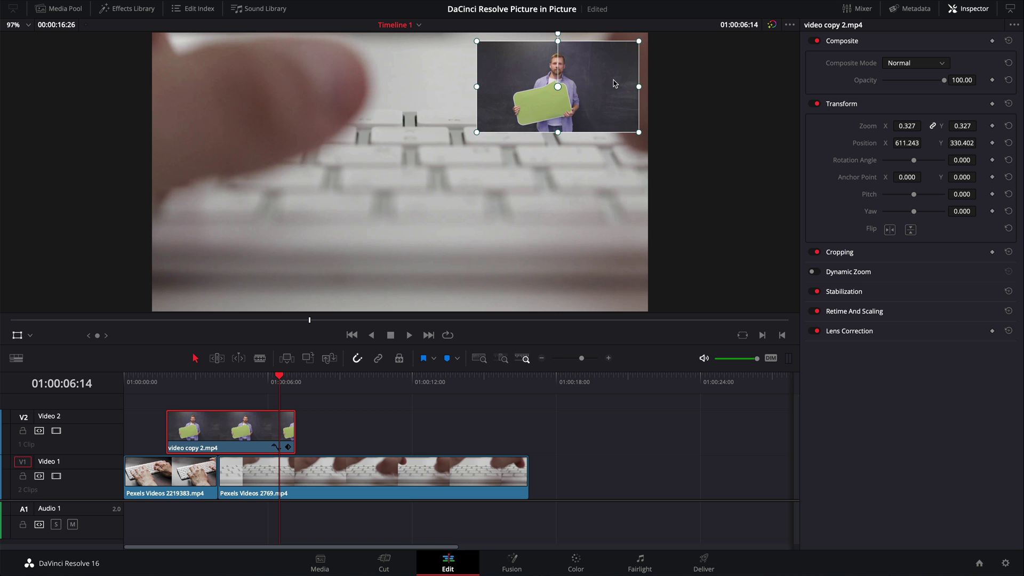
Review playback and fine-tune the inset to zoom 0.327, X 621.568, Y 334.532
click(156, 388)
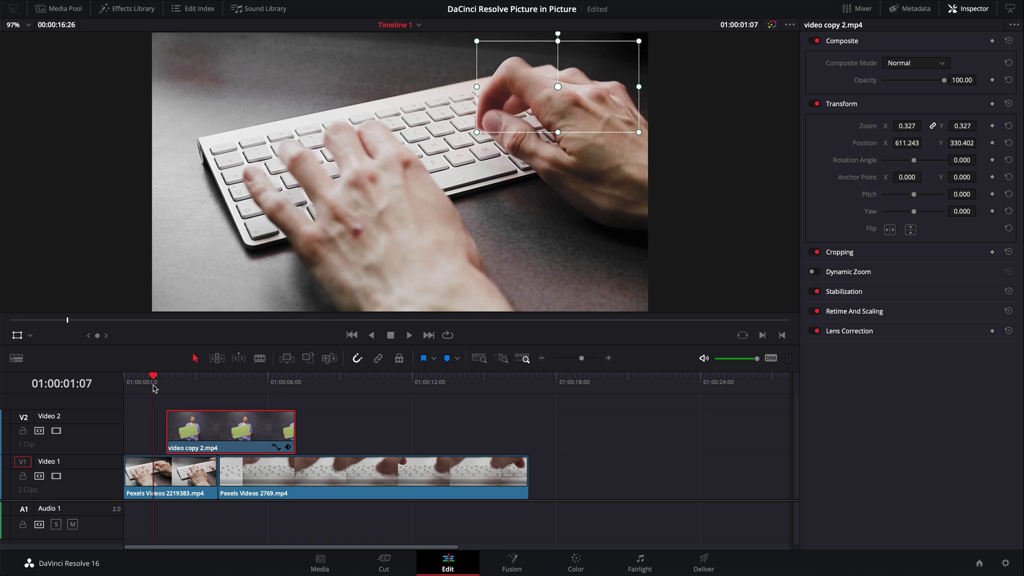
key(space)
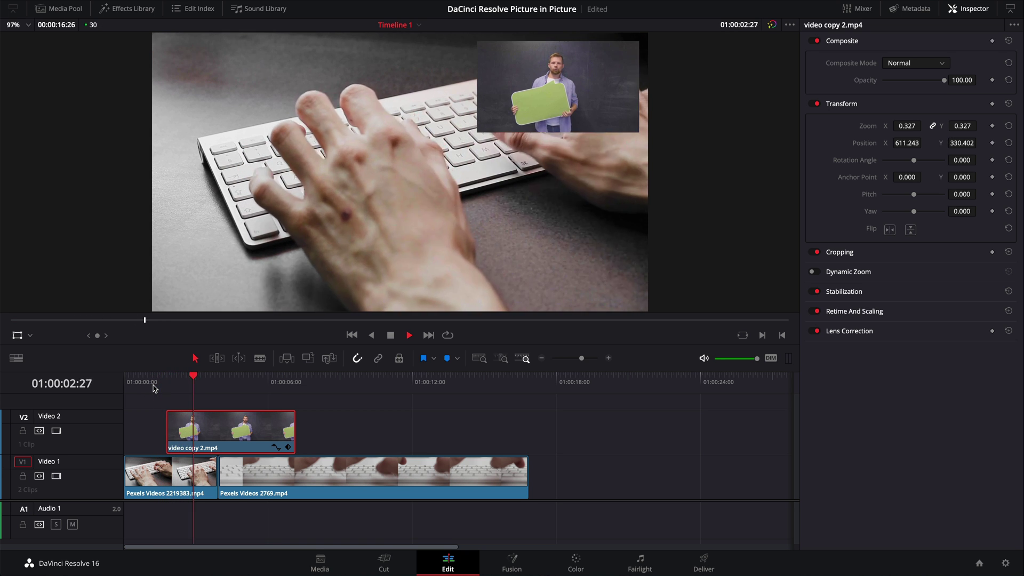
key(space)
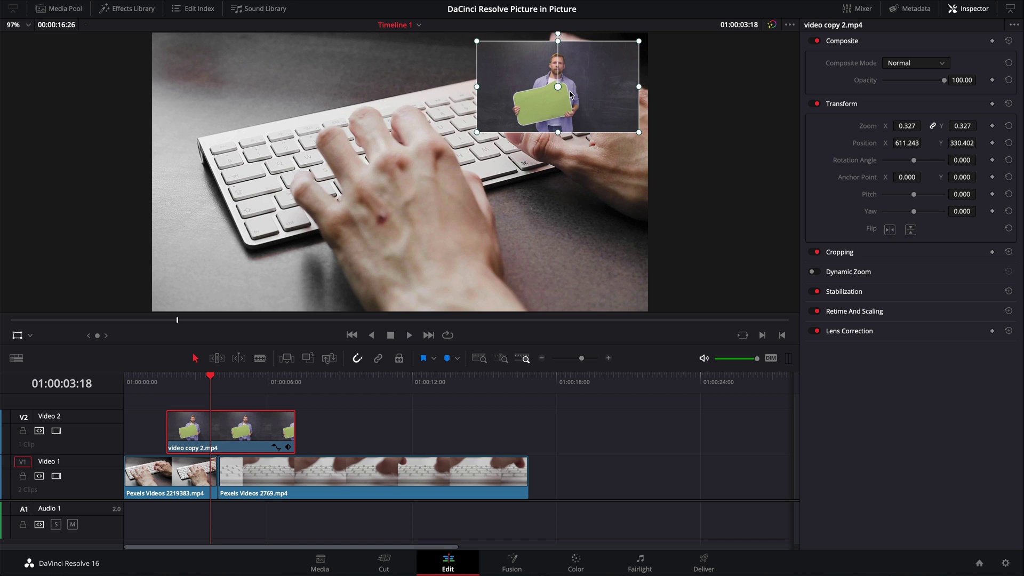
mouse_move(570, 94)
mouse_down()
mouse_move(251, 94)
mouse_move(572, 93)
mouse_up()
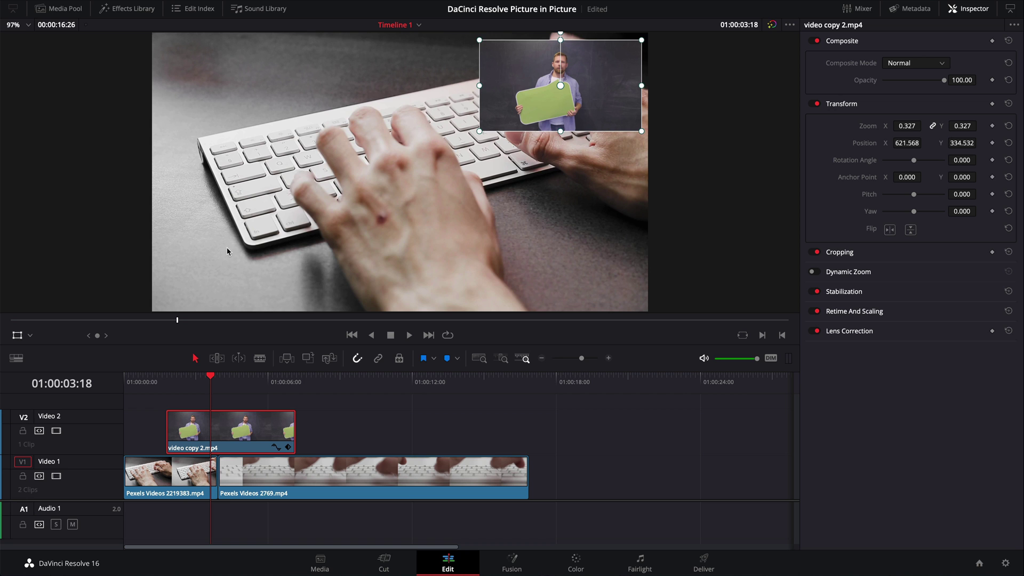
drag(202, 378, 227, 378)
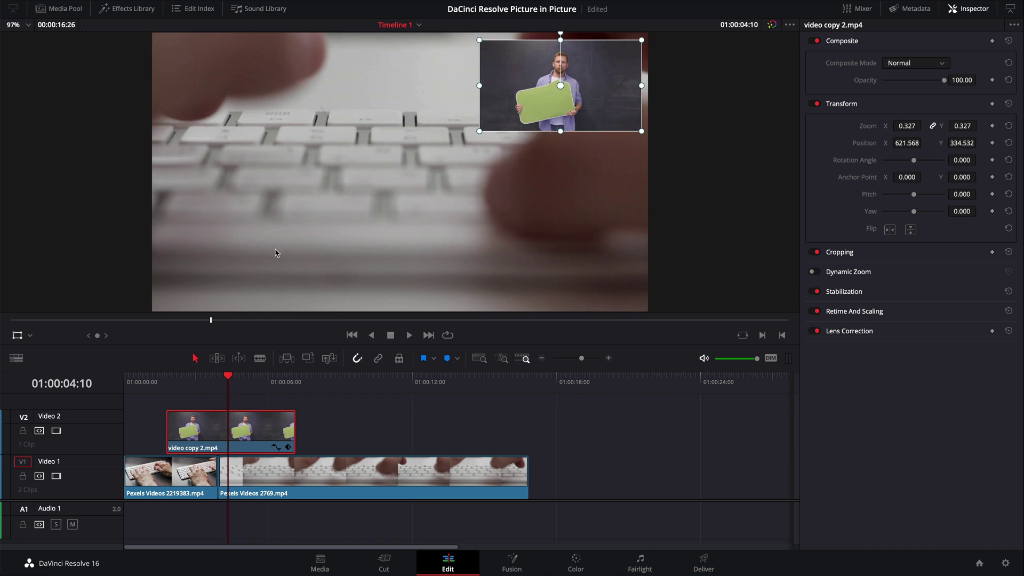
drag(229, 384, 222, 382)
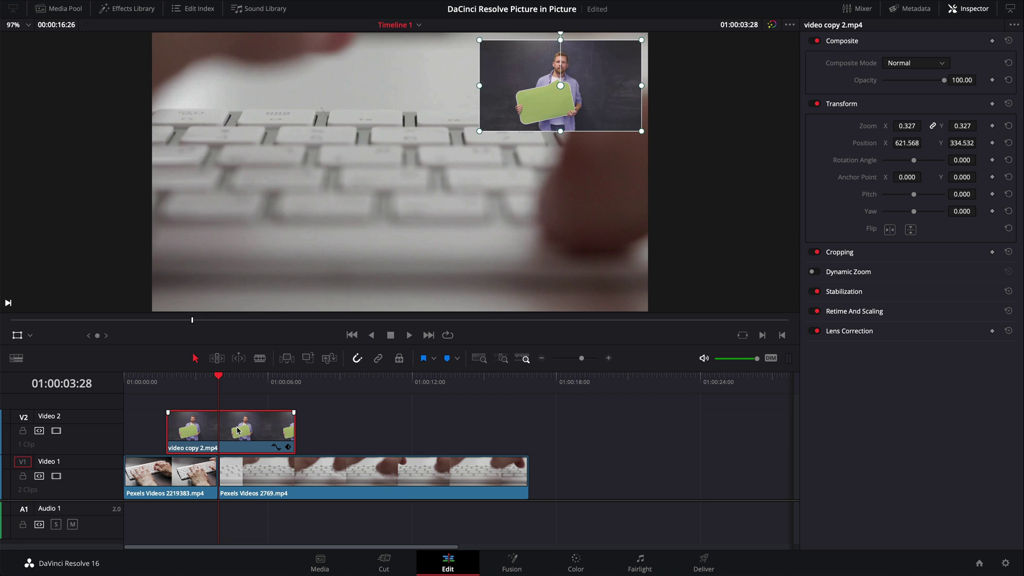
At 01:00:03:27, the first clip's last frame, add a Position keyframe at X 611.243, Y 330.402
key(Right)
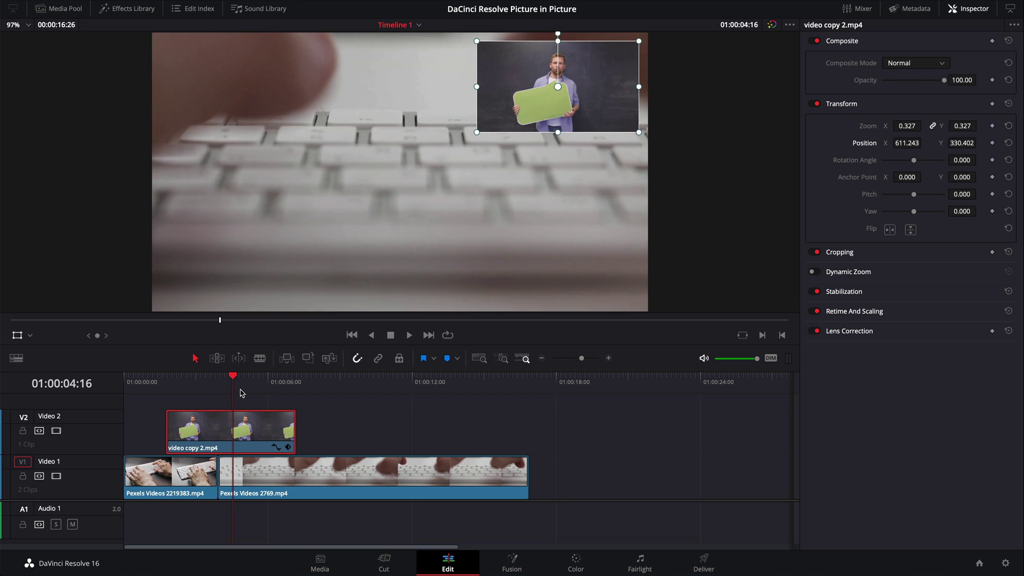
drag(233, 379, 222, 386)
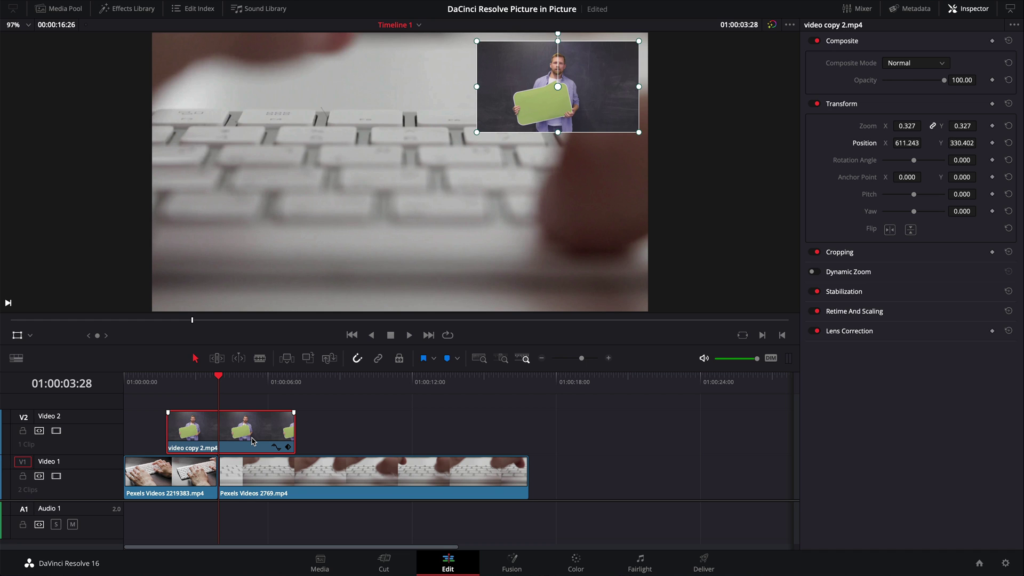
key(Left)
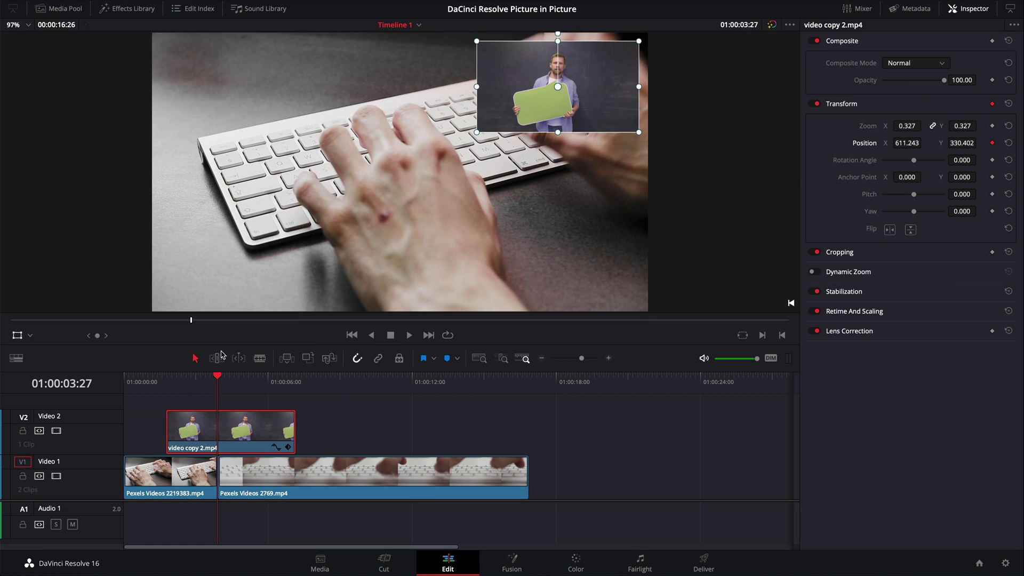
click(187, 382)
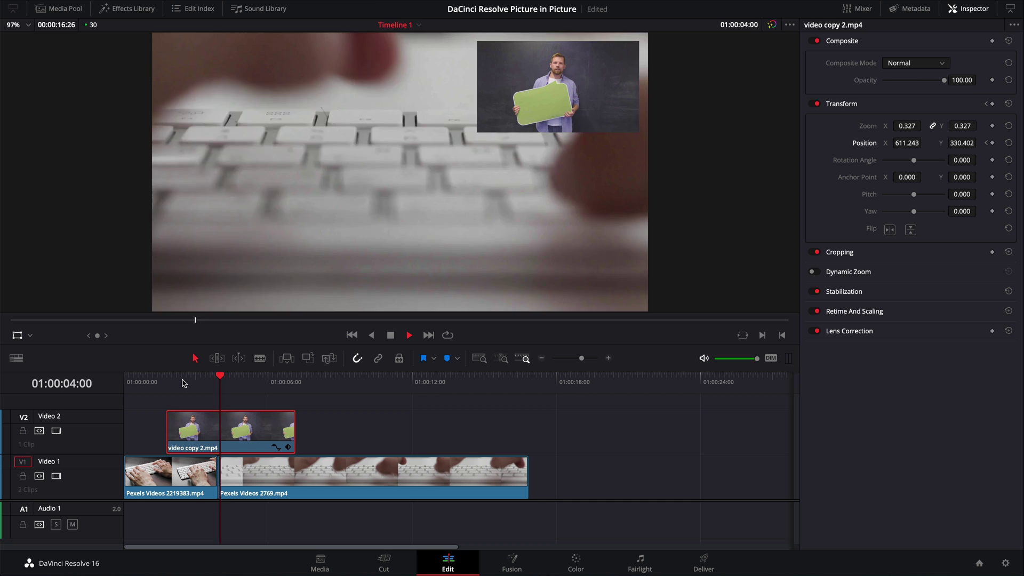
click(191, 381)
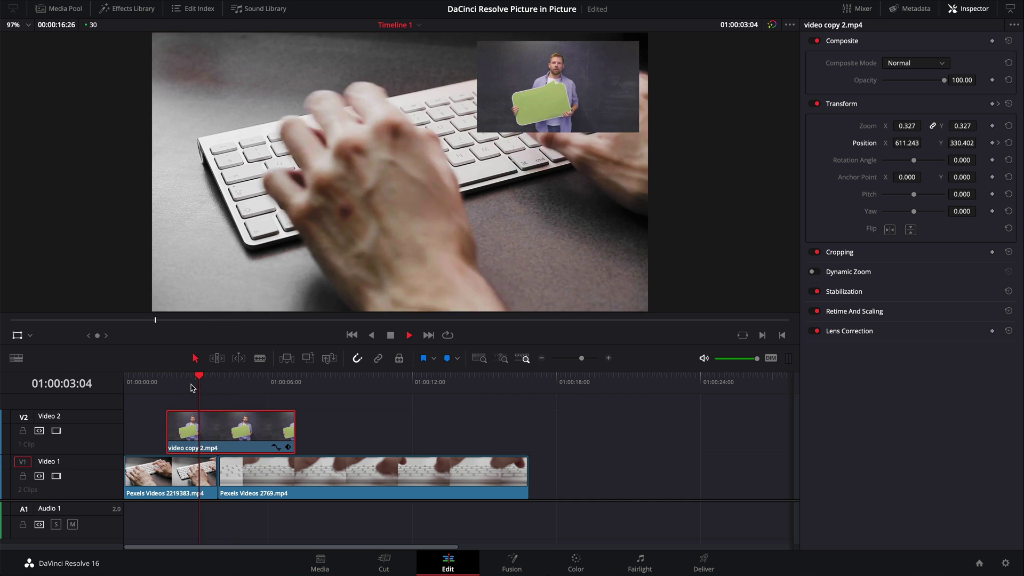
click(998, 143)
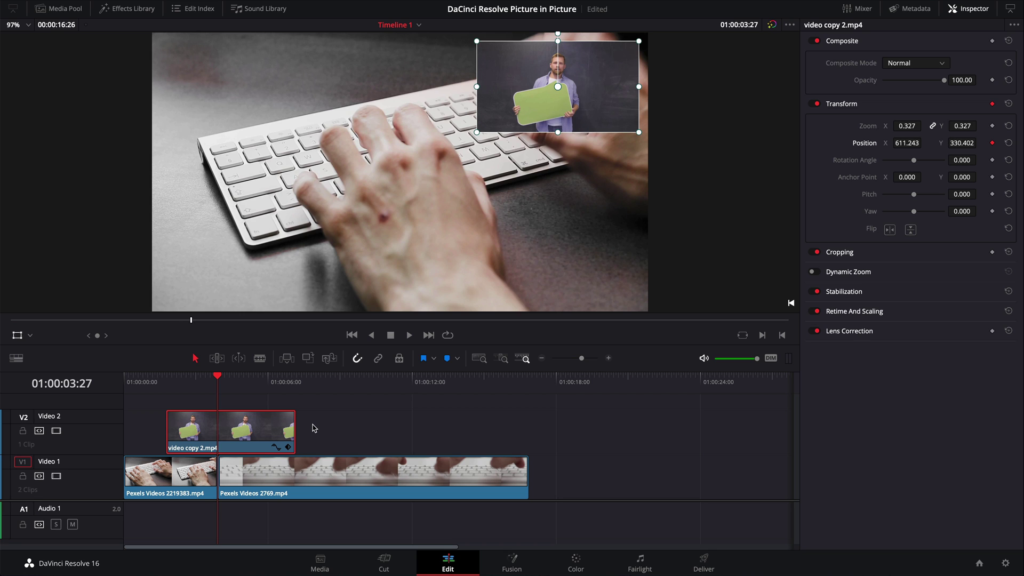
At 01:00:03:28, keyframe the inset to X -608.757 and preview the jump from the start
key(Right)
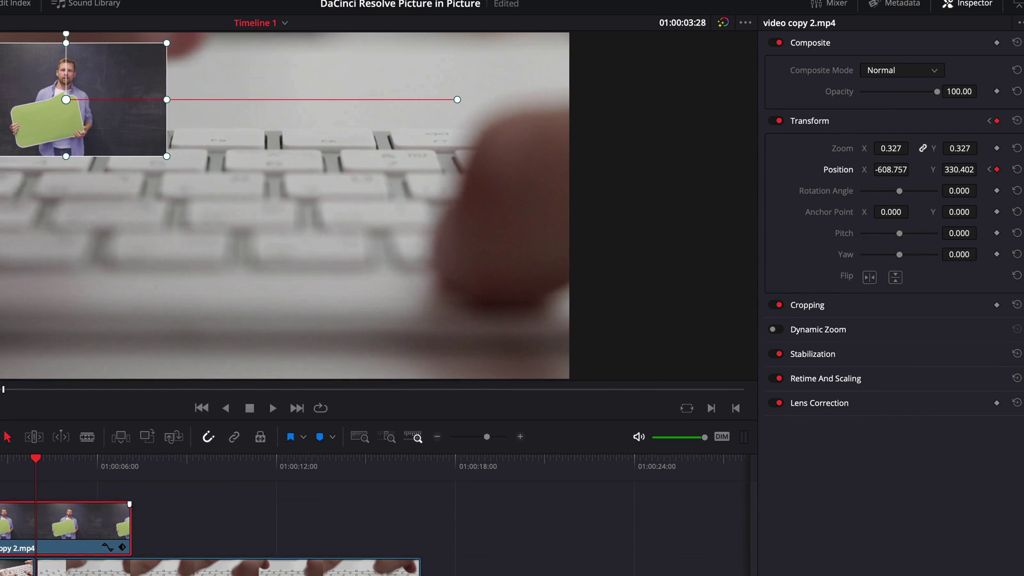
click(8, 465)
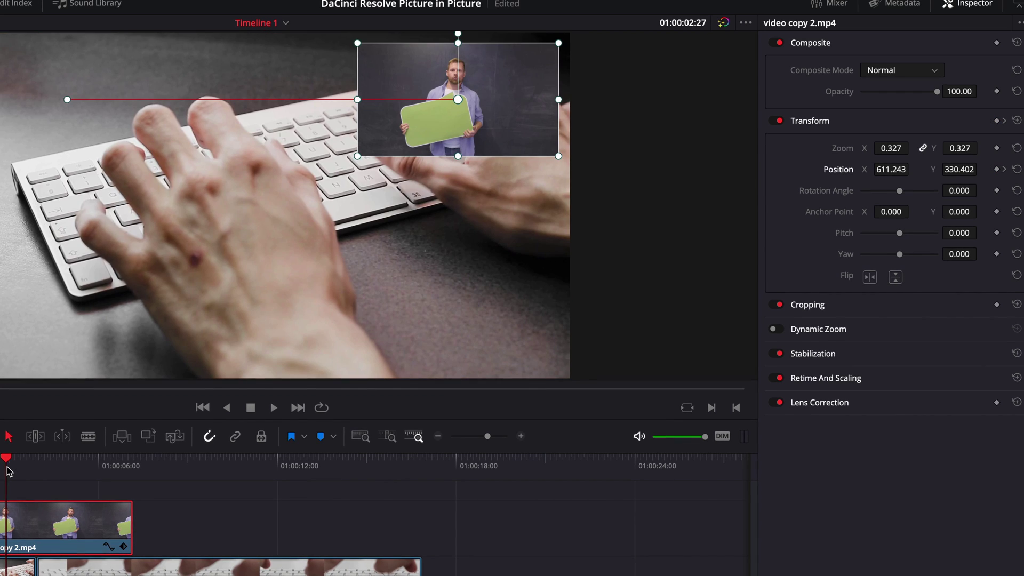
key(space)
key(space)
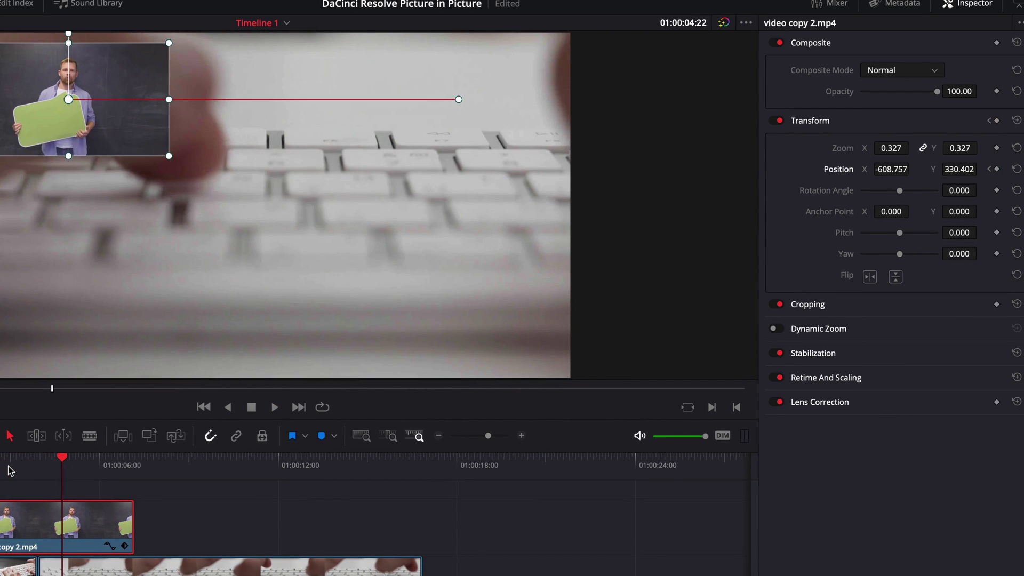
drag(11, 462, 65, 464)
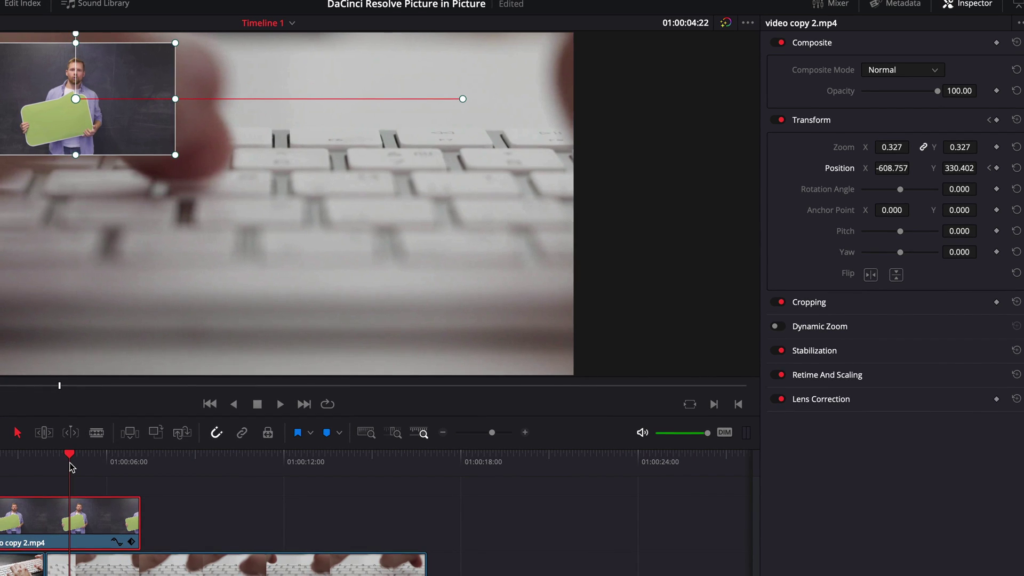
drag(69, 462, 39, 459)
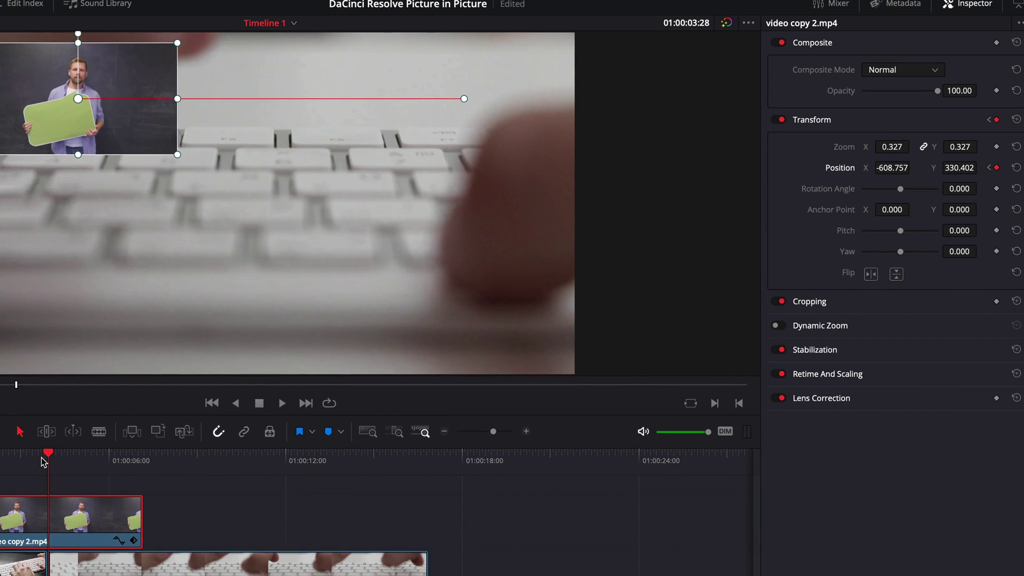
Undo the jump keyframe and replay the sequence to review the overlay
key(ctrl+z)
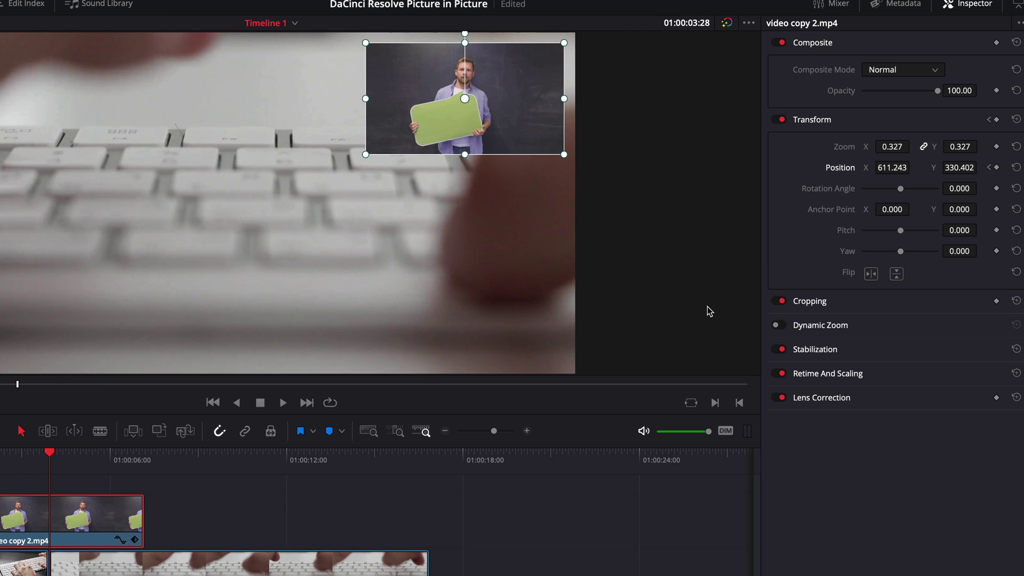
click(990, 167)
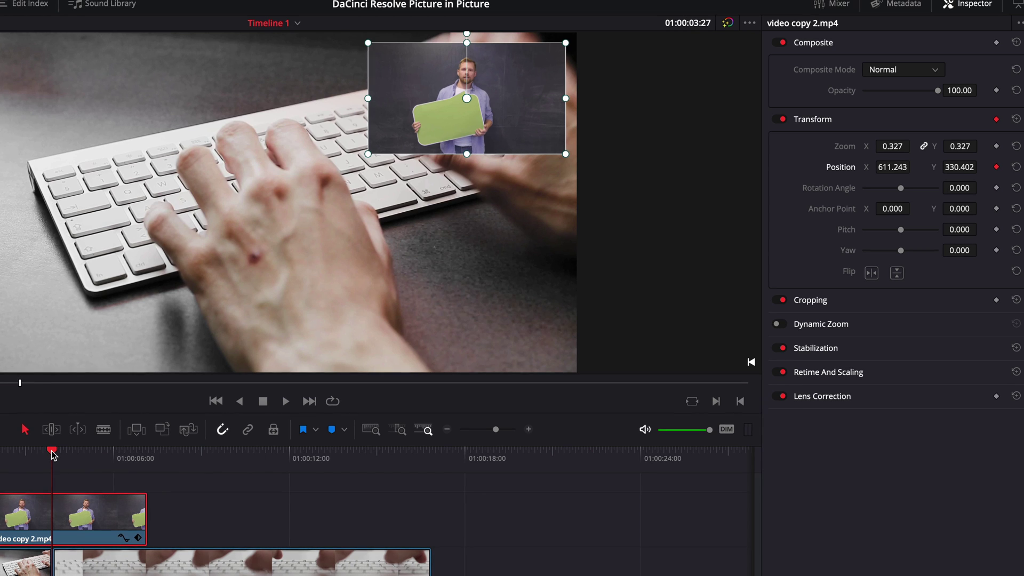
key(space)
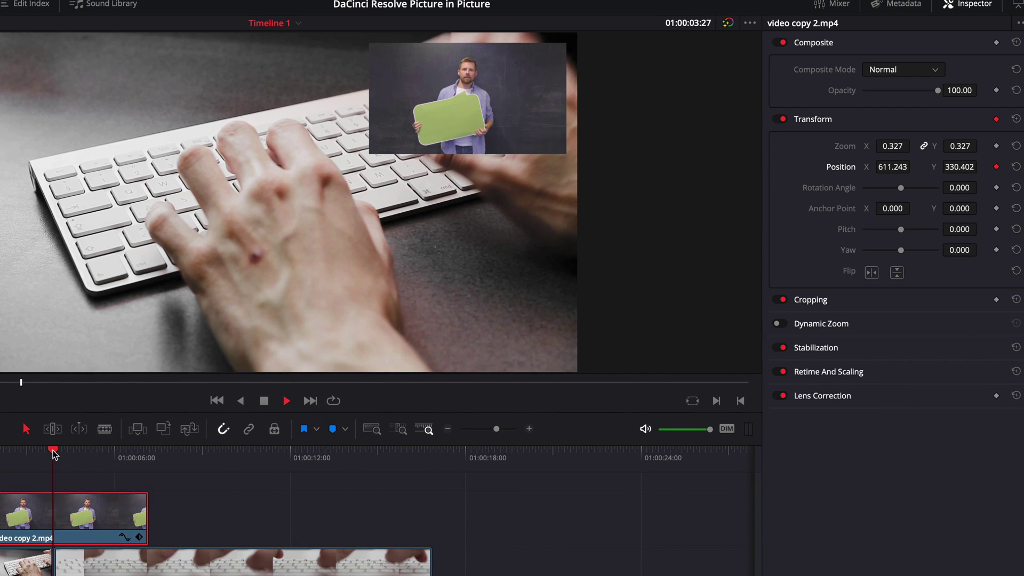
key(space)
Keyframe Position X at -603.757 a few frames later and play the resulting slide
drag(75, 452, 71, 453)
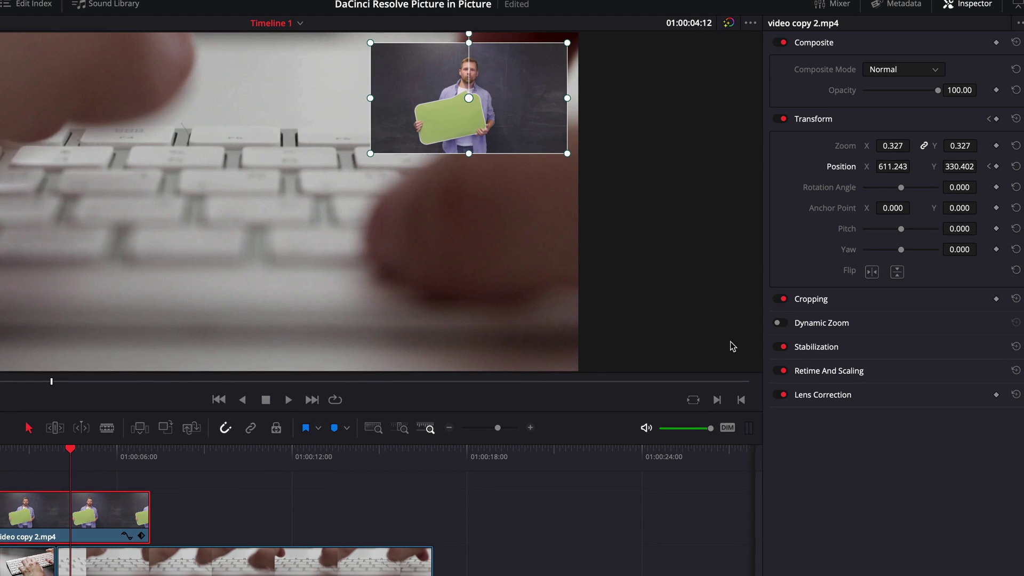
drag(898, 166, 860, 166)
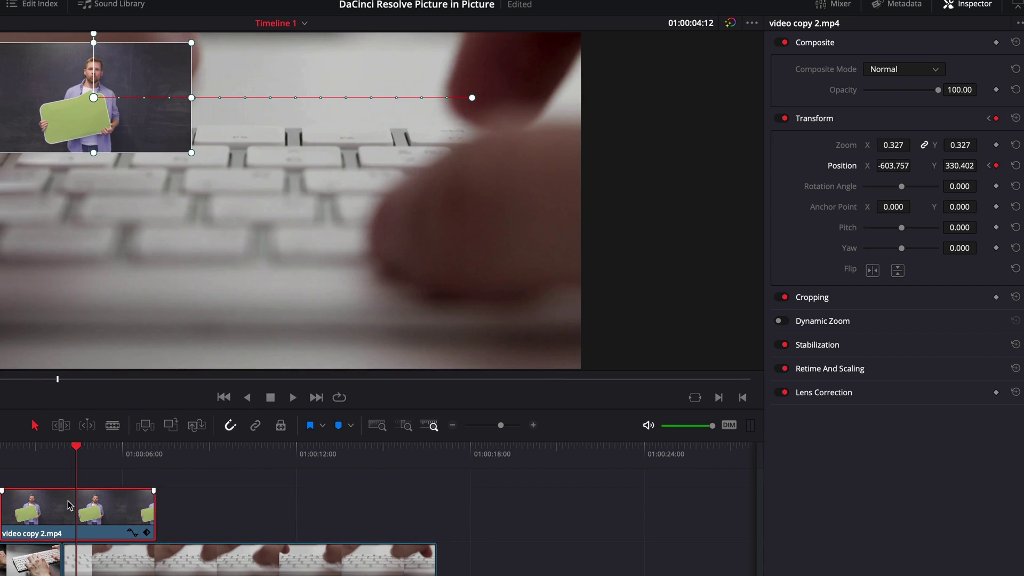
drag(73, 451, 44, 451)
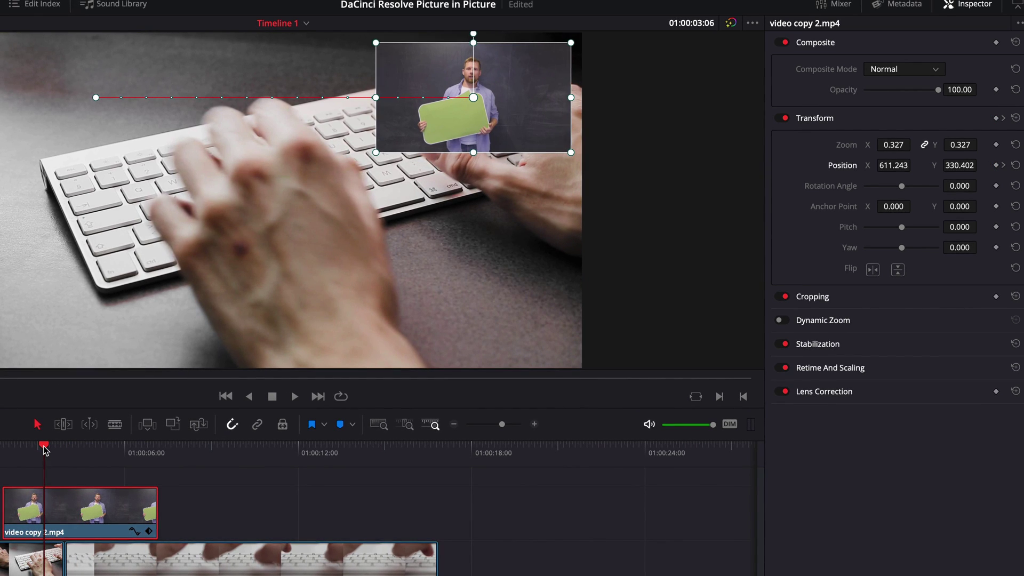
key(space)
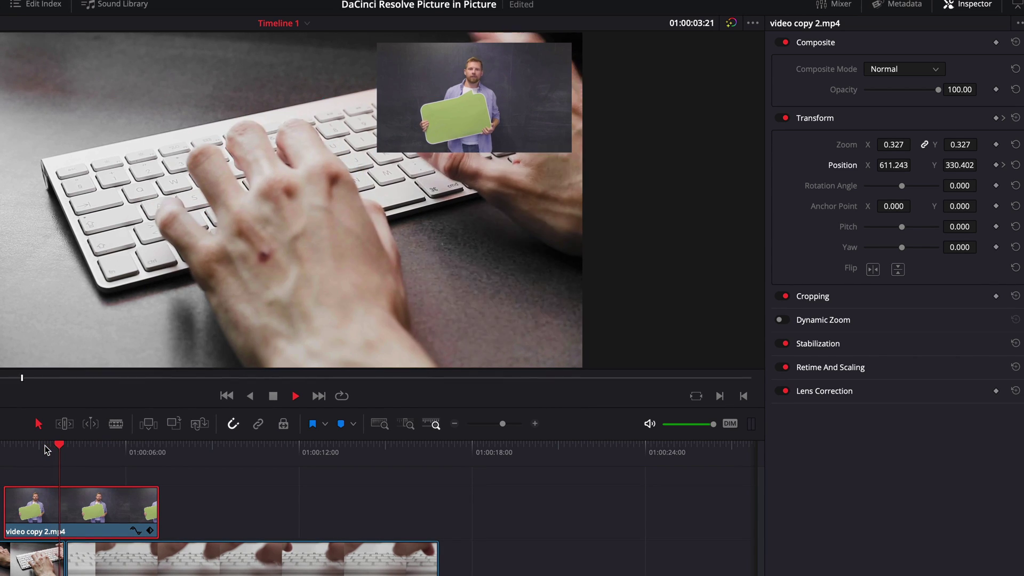
key(space)
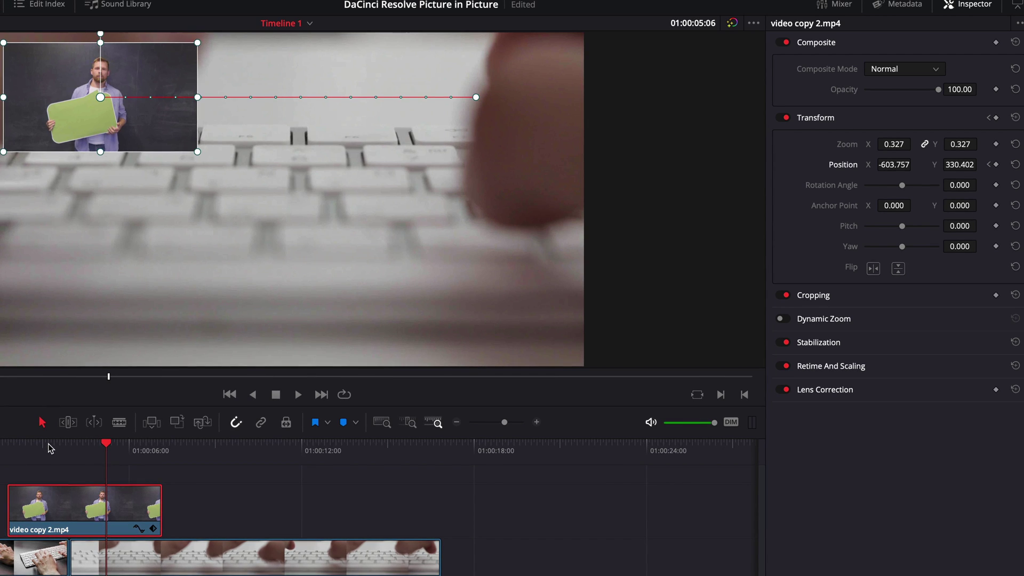
mouse_move(106, 443)
mouse_down()
mouse_move(50, 446)
mouse_move(111, 442)
mouse_up()
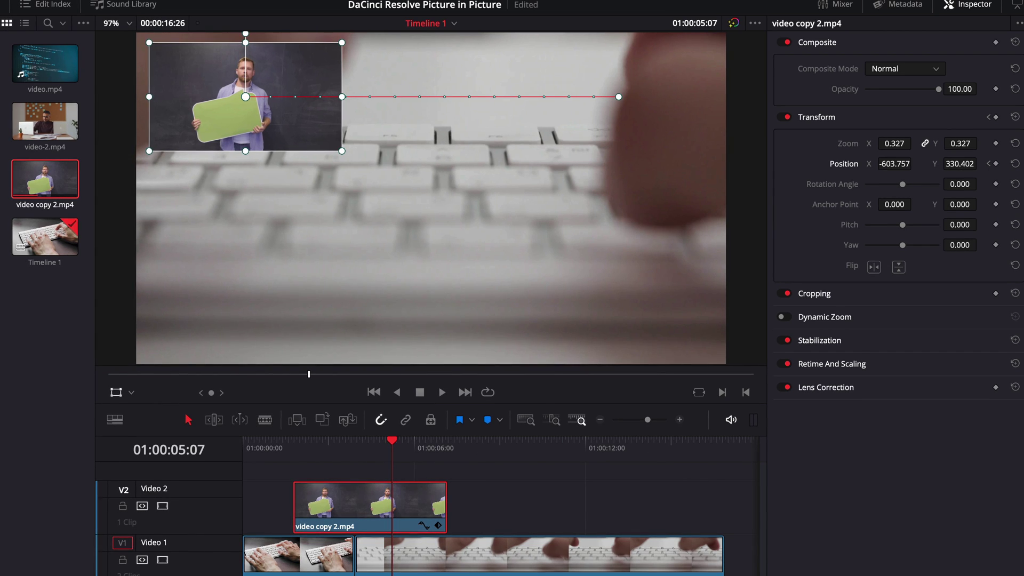
Undo the overlay move, then add video-2.mp4 on Video 3 trimmed to about 6 seconds
key(super+z)
drag(391, 448, 336, 449)
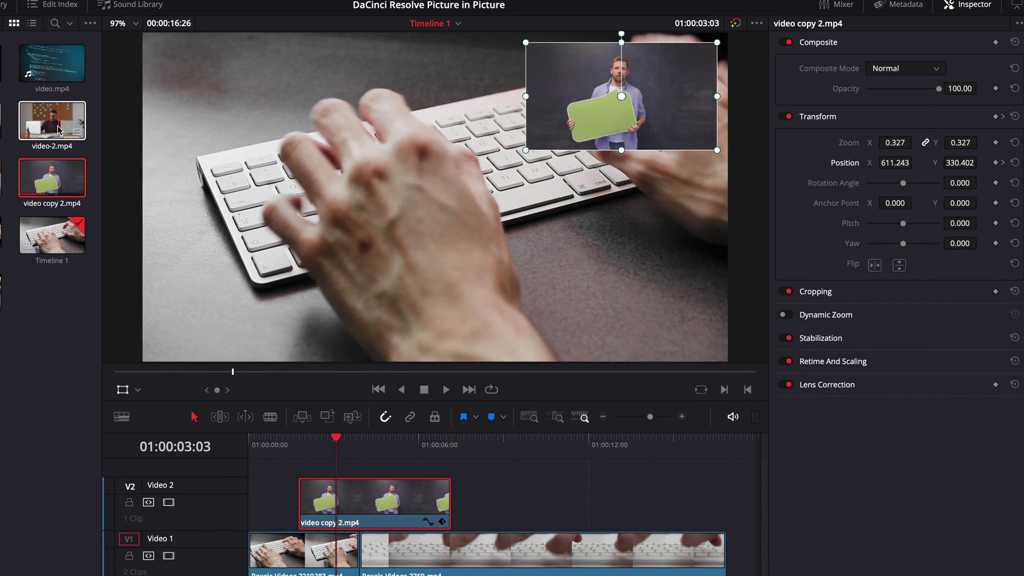
drag(74, 141, 308, 485)
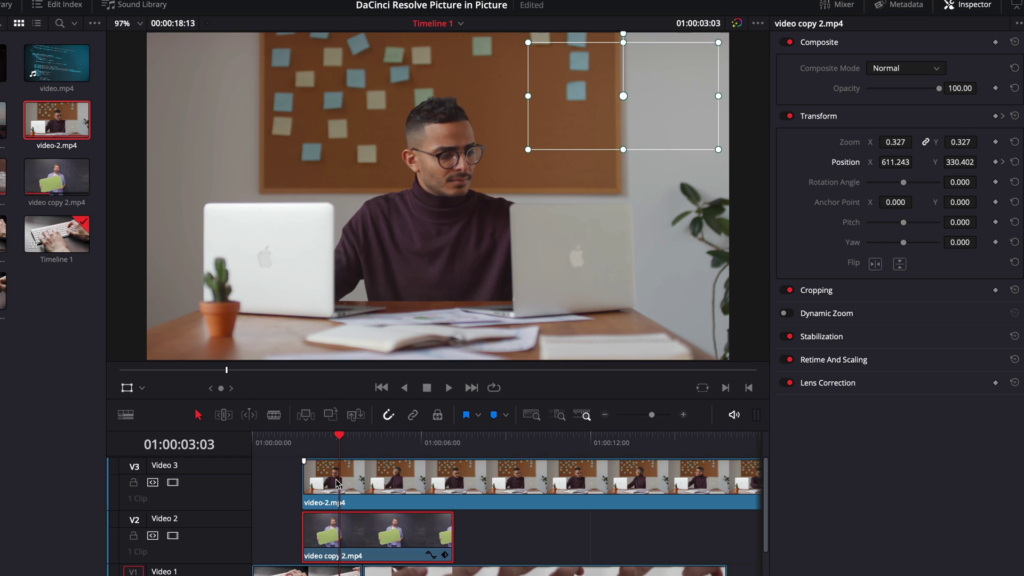
scroll(325, 482, right, 3)
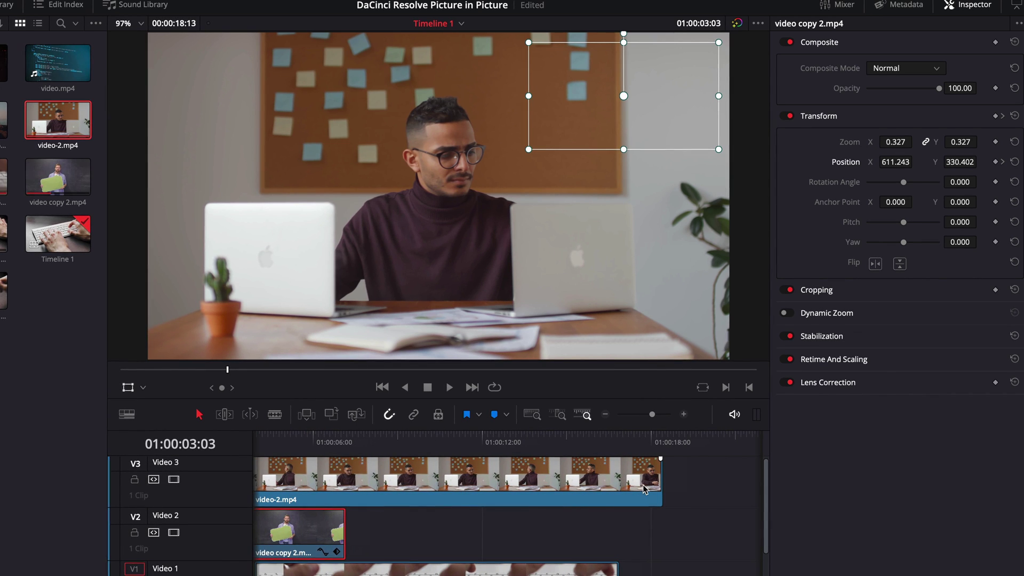
drag(660, 483, 343, 488)
scroll(342, 491, left, 3)
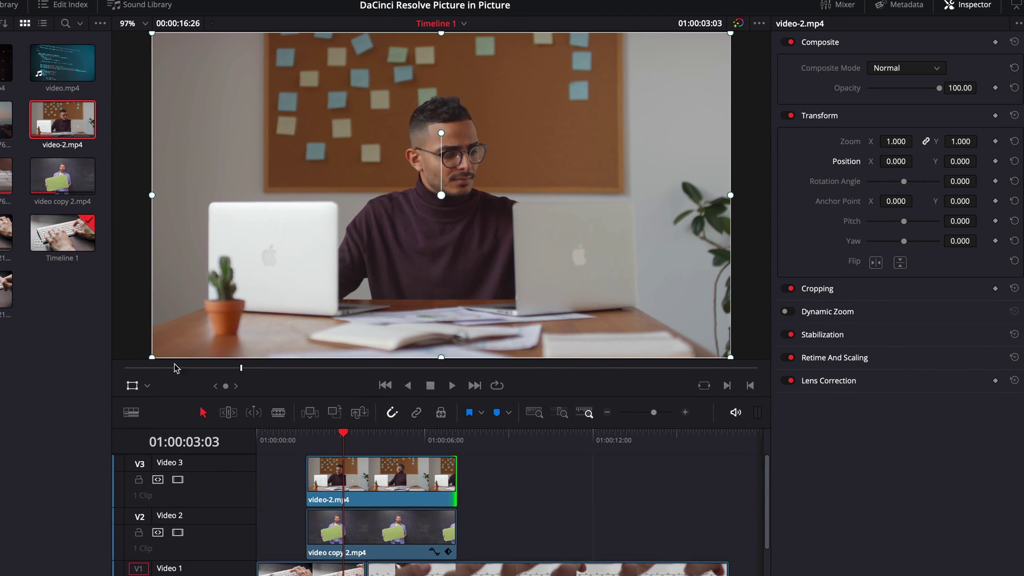
Scale video-2.mp4 down to about 0.332 zoom and place it in the top-left corner
scroll(377, 274, down, 1)
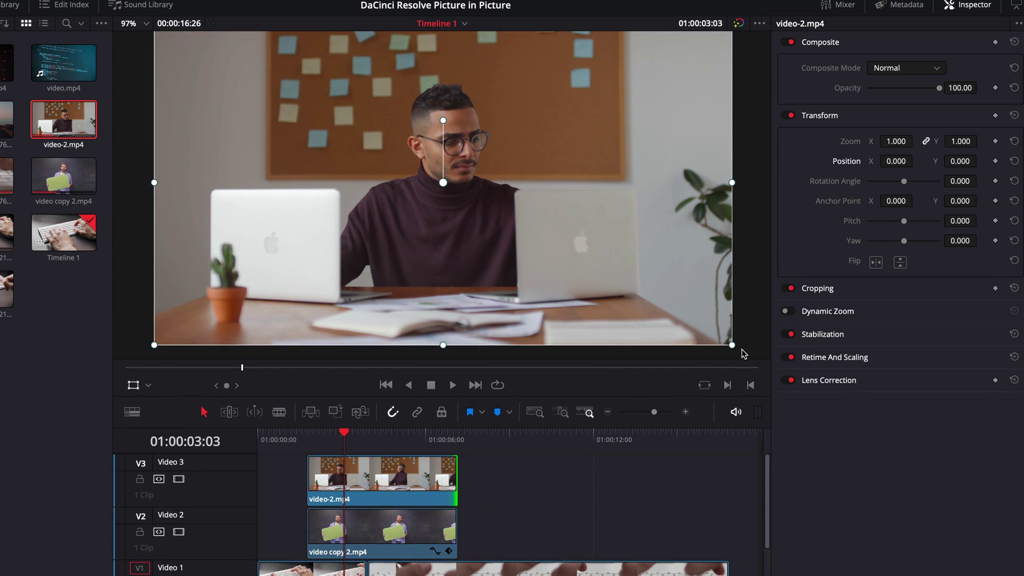
drag(732, 345, 555, 241)
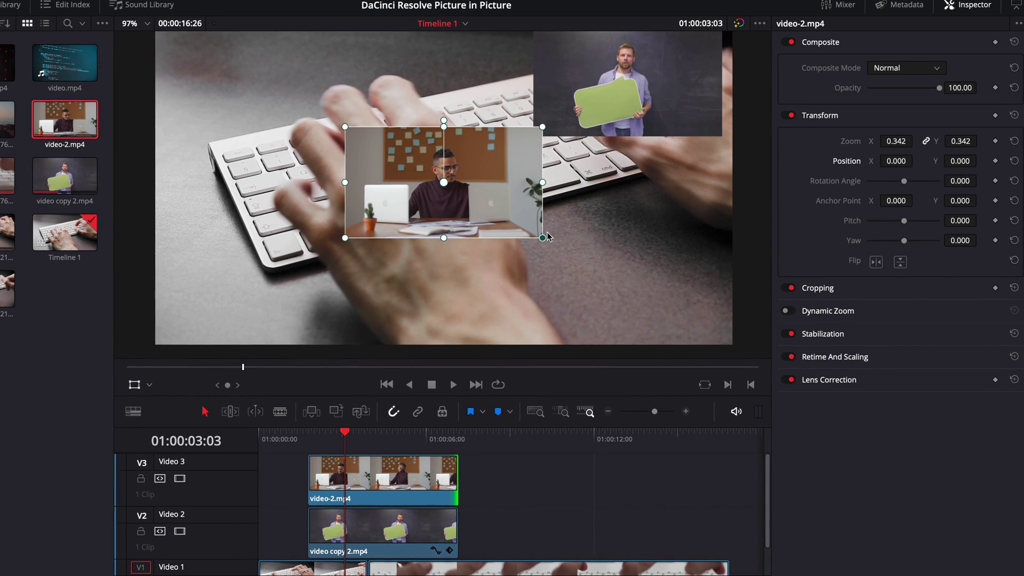
drag(479, 183, 648, 105)
scroll(647, 103, up, 2)
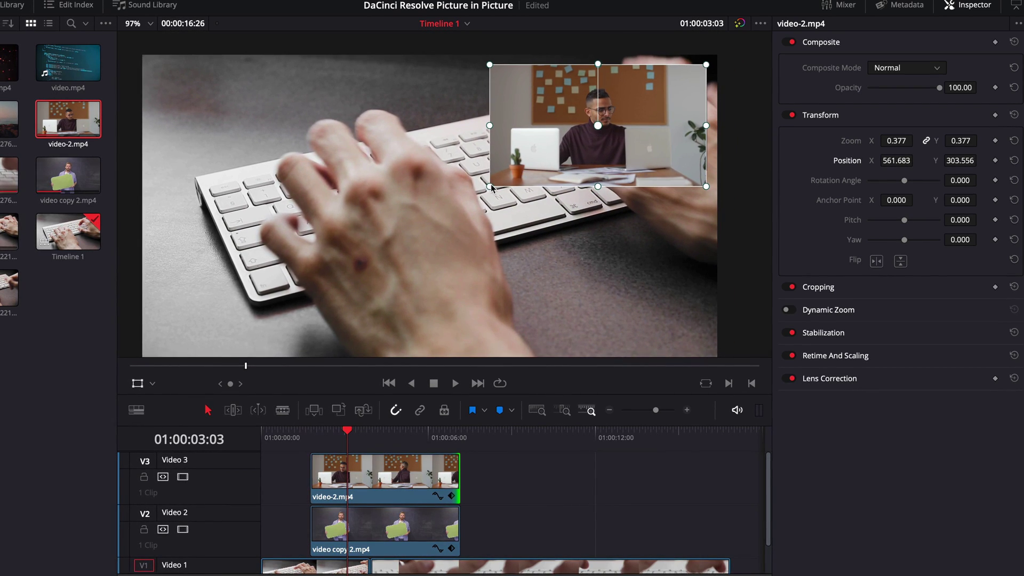
drag(491, 186, 509, 177)
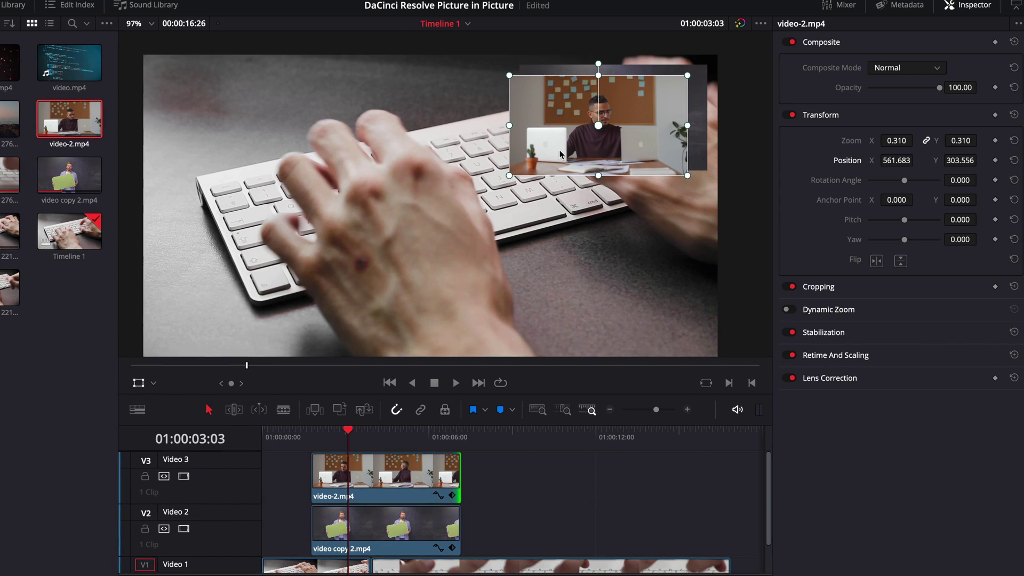
drag(560, 154, 576, 145)
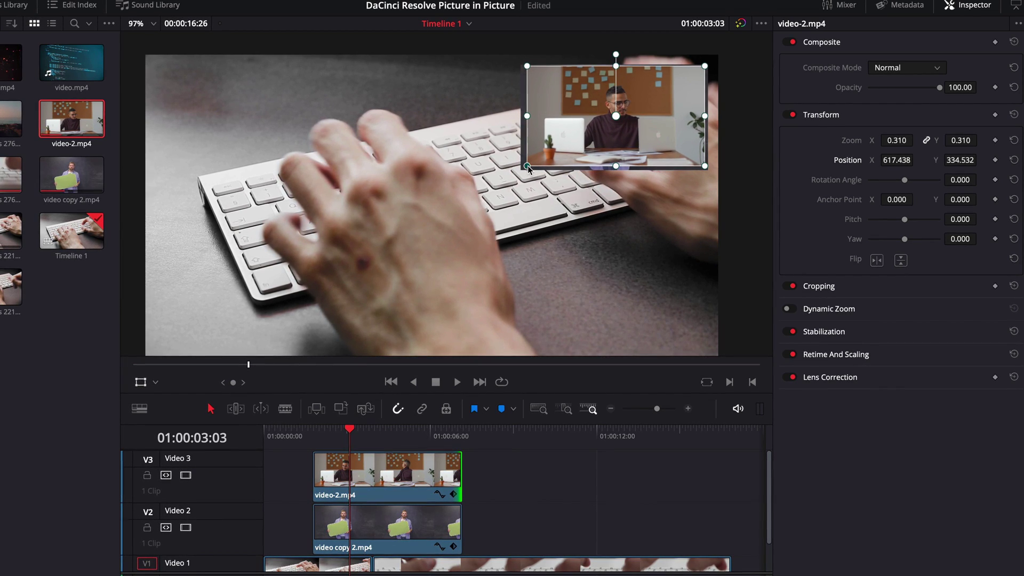
drag(527, 165, 244, 140)
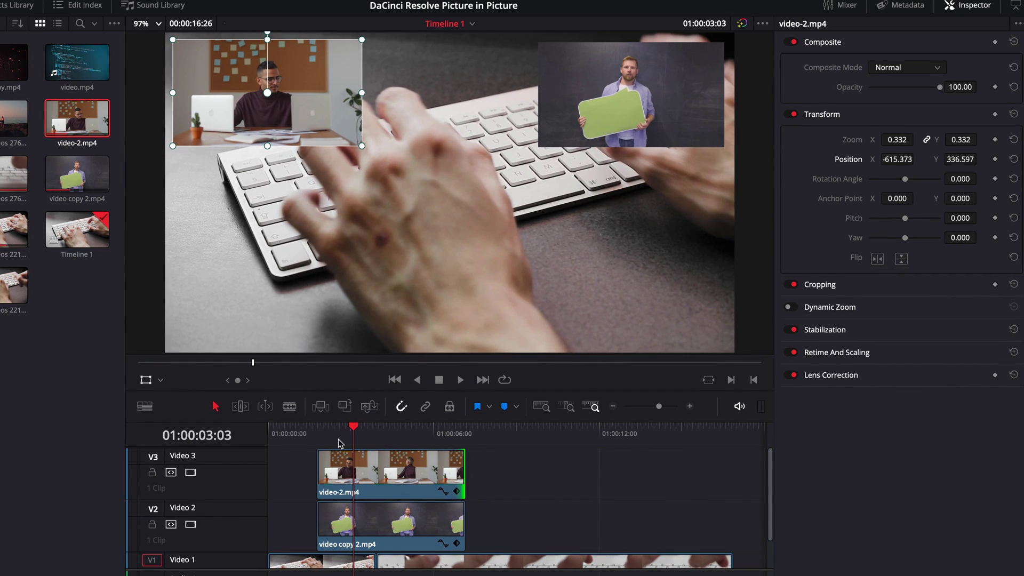
click(317, 430)
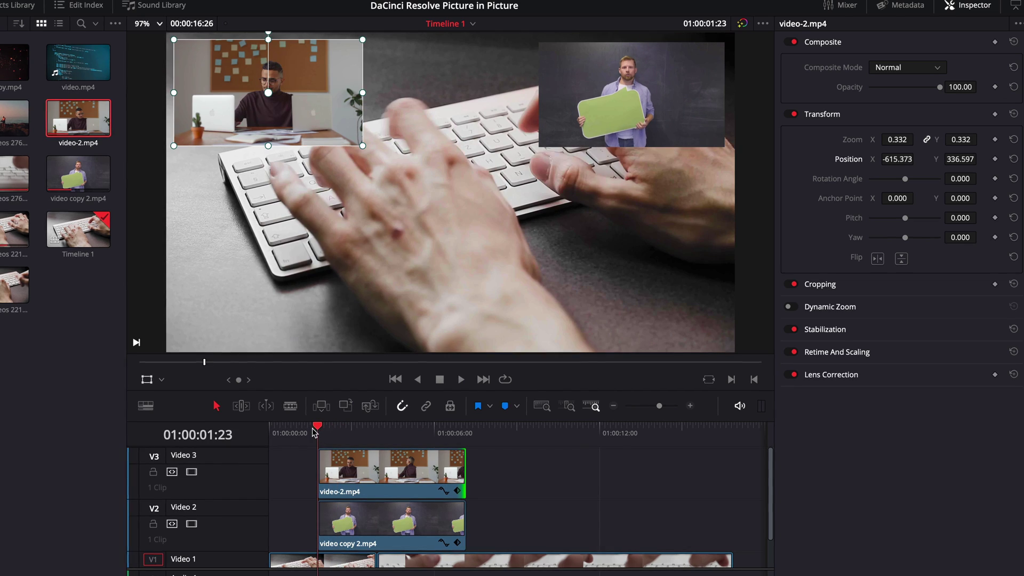
drag(315, 432, 304, 432)
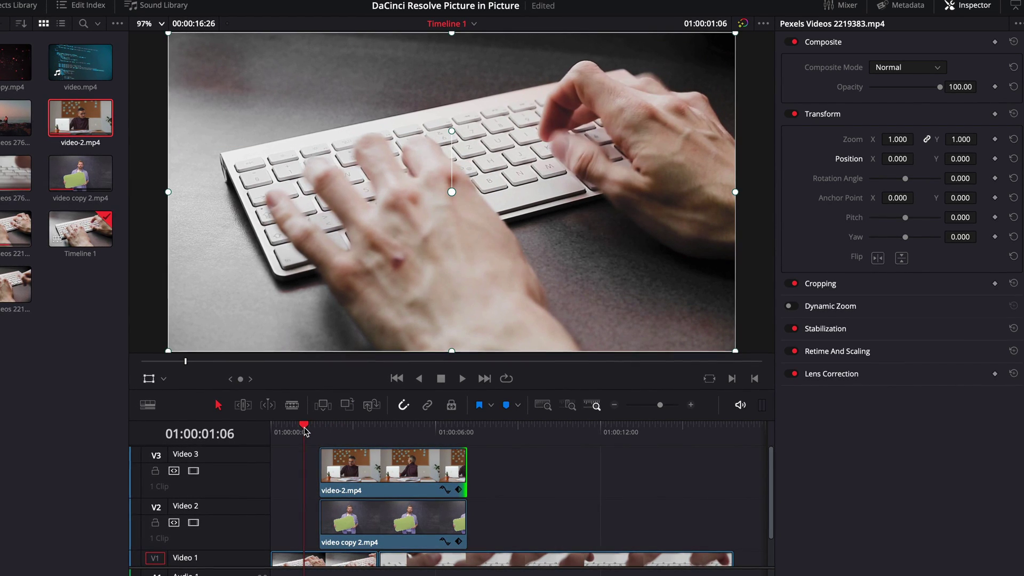
key(space)
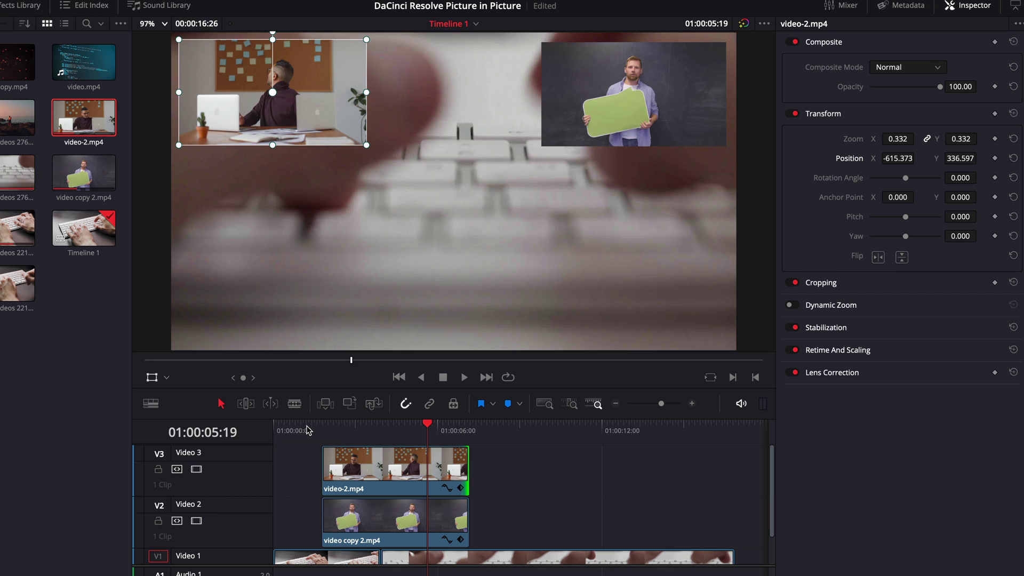
click(404, 426)
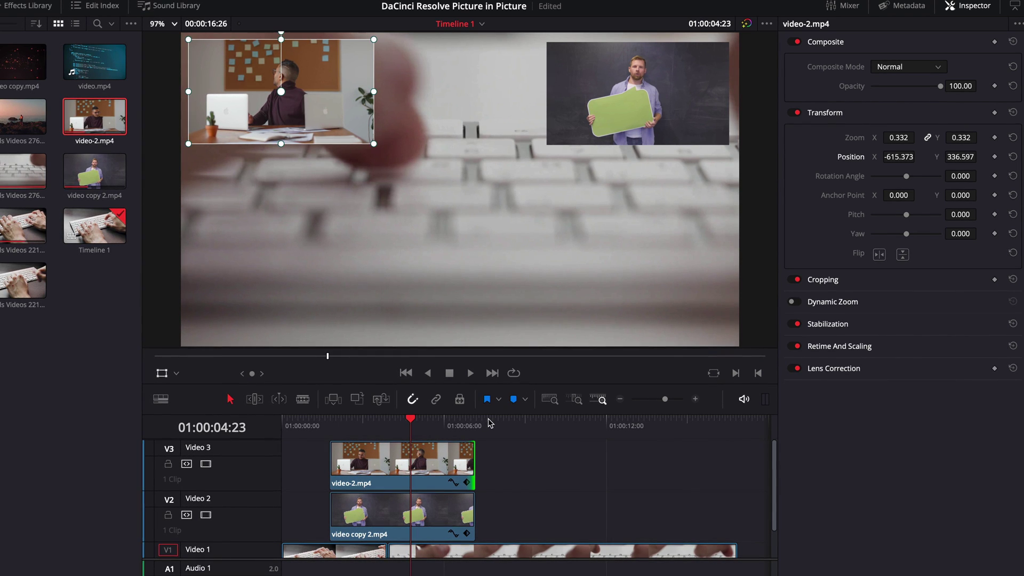
Delete the Video 3 track holding video-2.mp4 and park the playhead inside the overlay clip
right_click(261, 476)
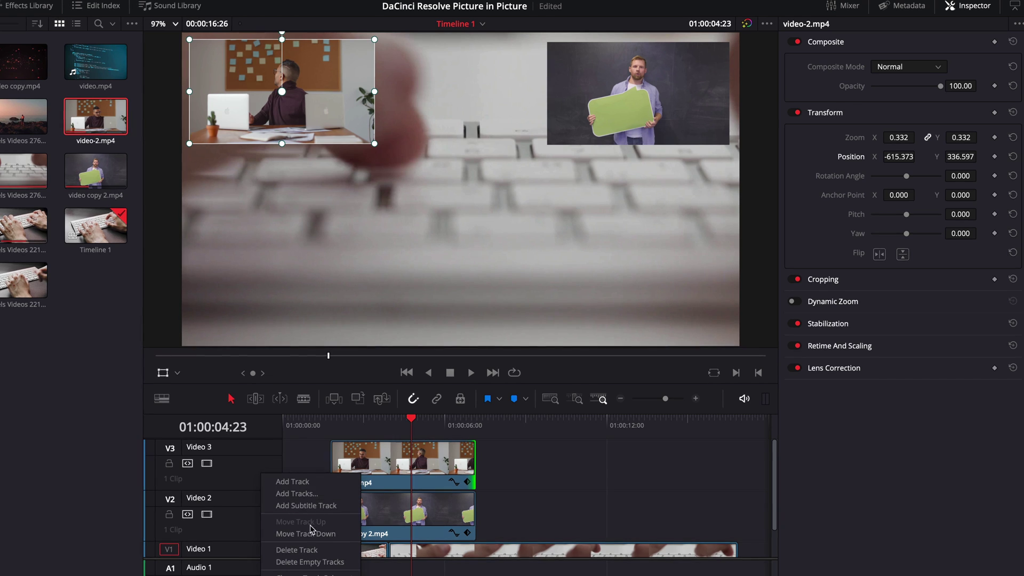
click(310, 551)
click(308, 528)
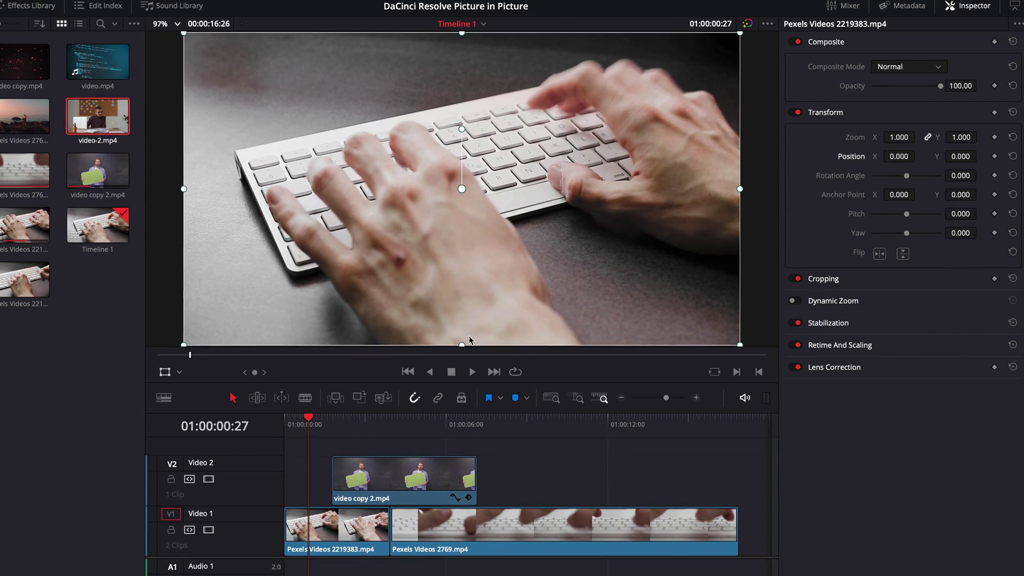
click(404, 422)
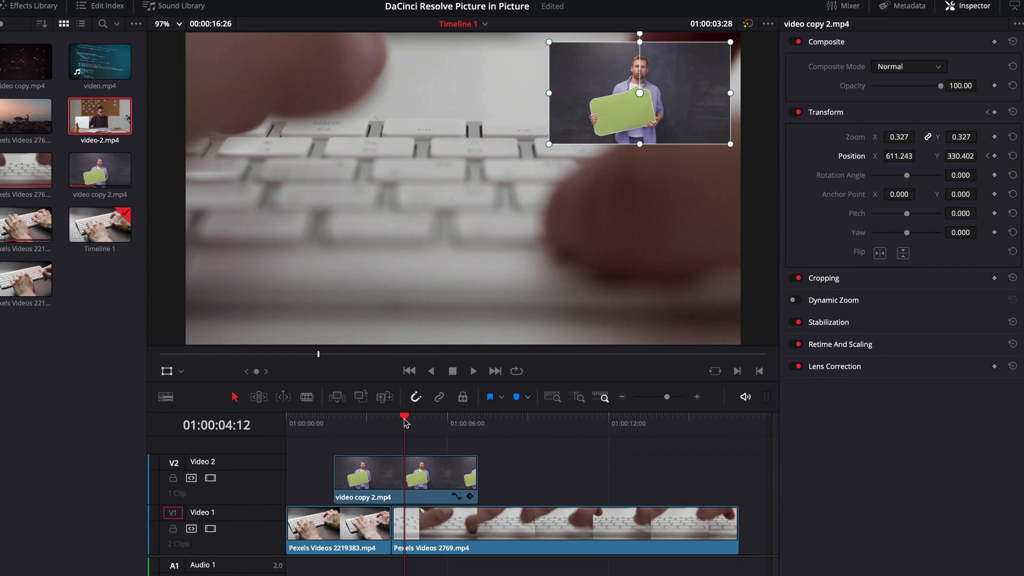
Delete the Video 2 presenter inset and place video copy 2.mp4 on Video 2 at the timeline start
click(363, 471)
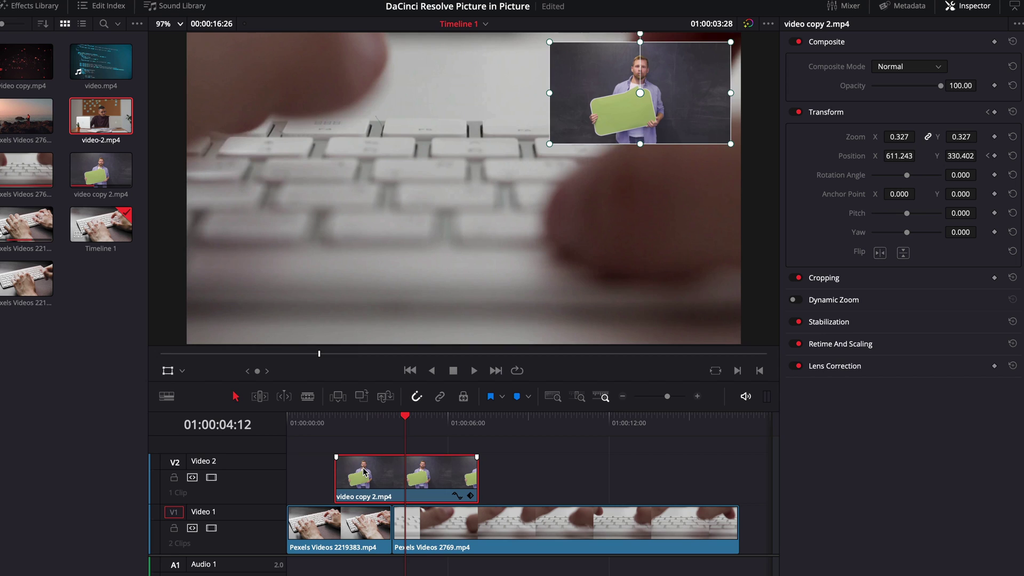
key(Delete)
click(123, 180)
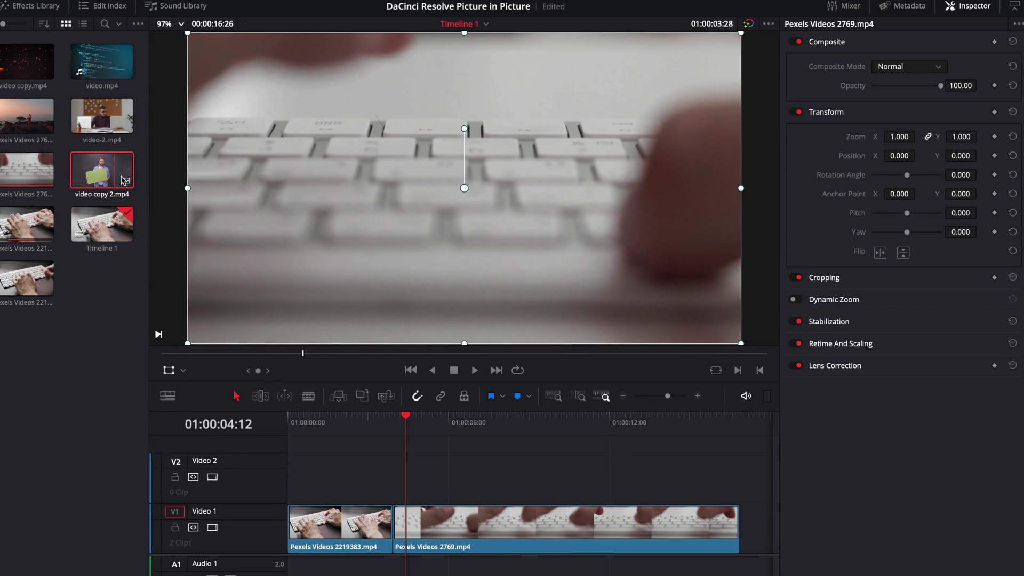
drag(122, 180, 289, 486)
drag(379, 421, 294, 426)
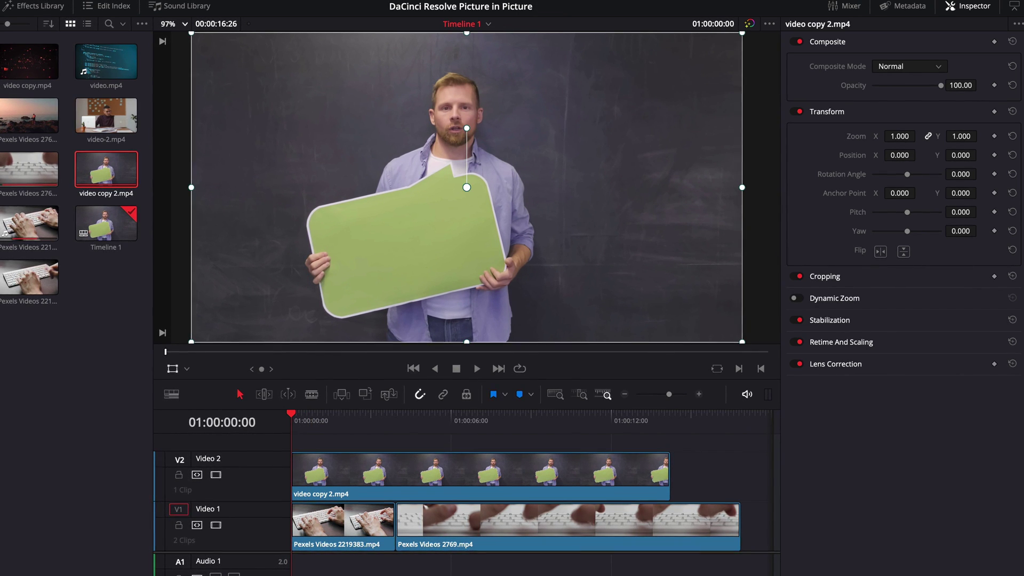
Shift both Video 1 keyboard clips to start about 4.5 seconds in, then play back from the start to check
click(2, 6)
drag(544, 524, 231, 530)
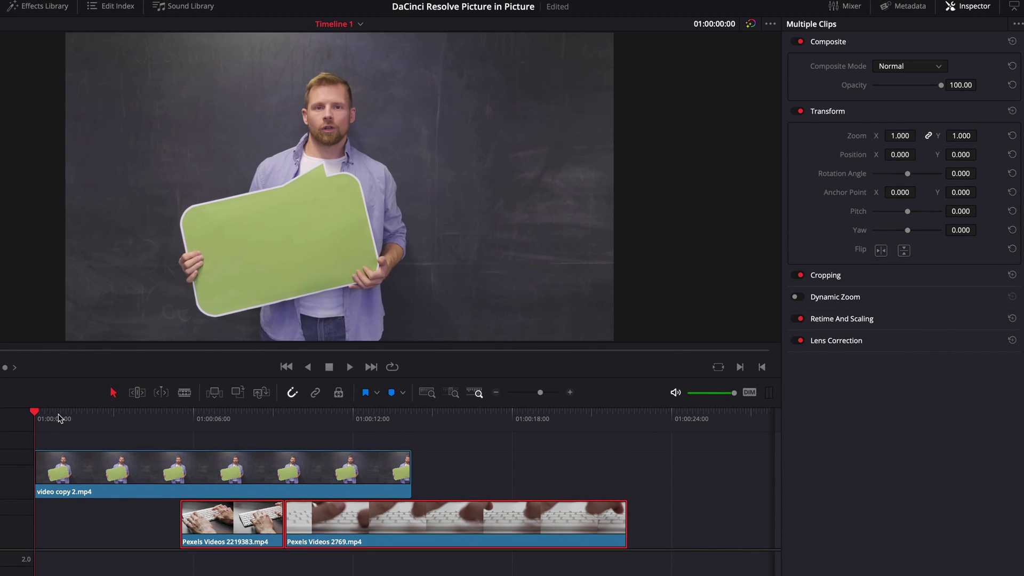
drag(59, 418, 30, 418)
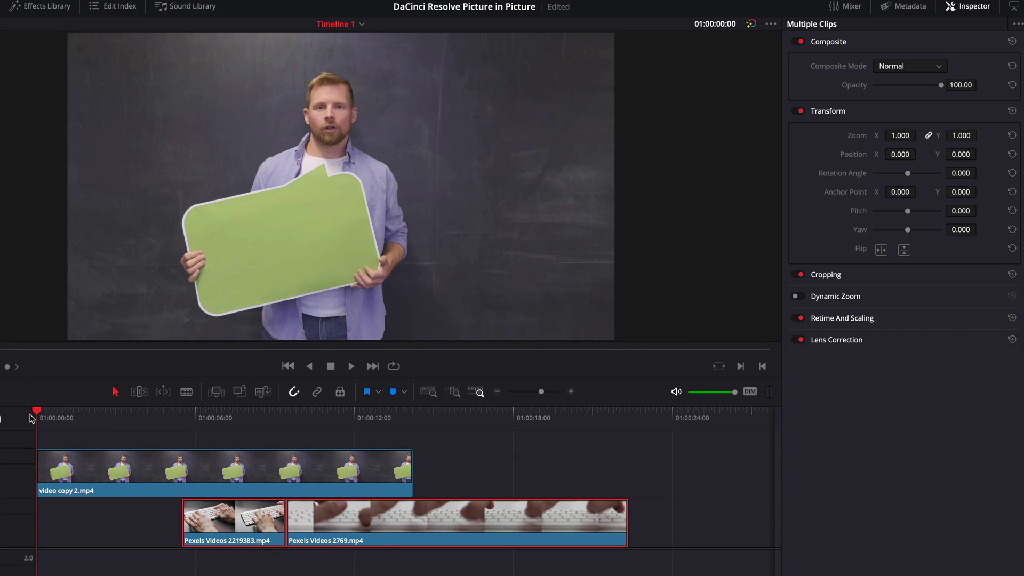
key(space)
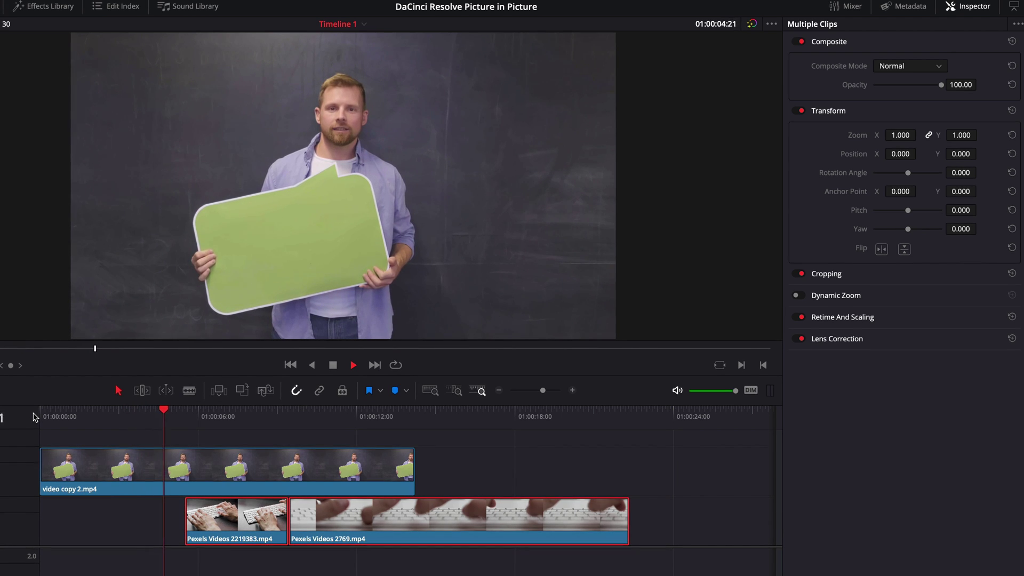
key(space)
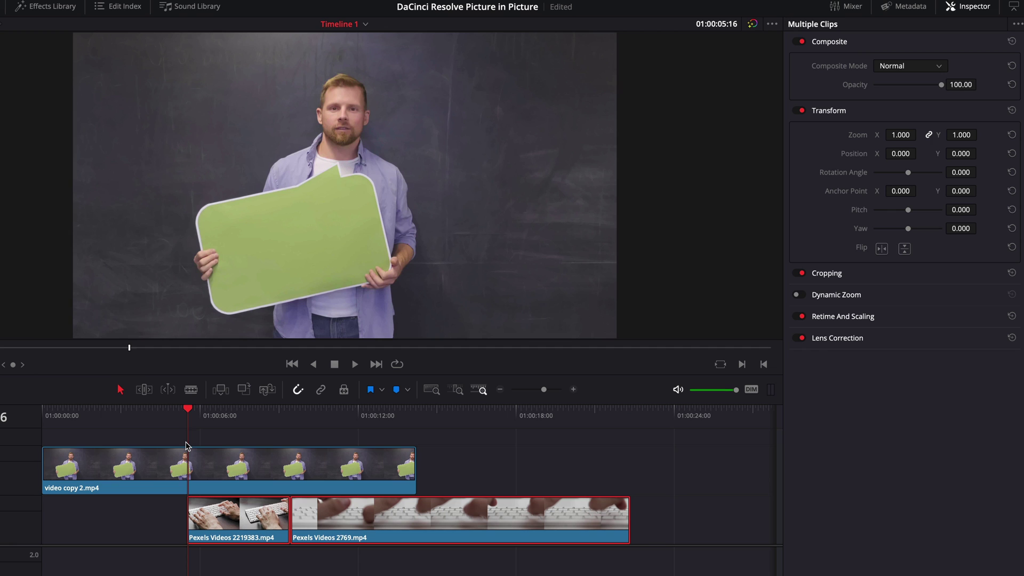
mouse_move(188, 413)
mouse_down()
mouse_move(136, 411)
mouse_move(190, 413)
mouse_up()
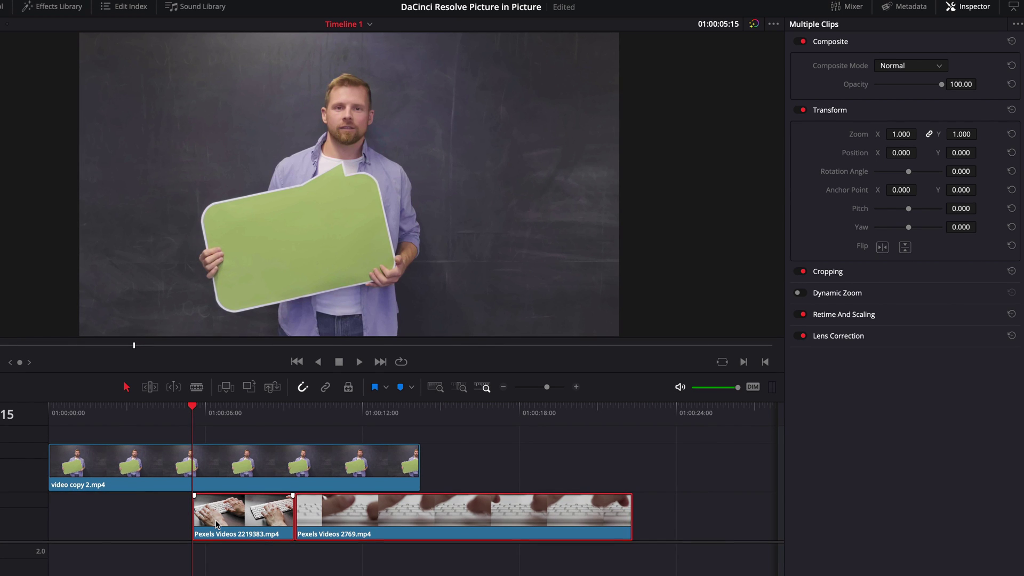
Add starting Zoom and Position keyframes to the full-frame presenter clip and preview it
click(222, 483)
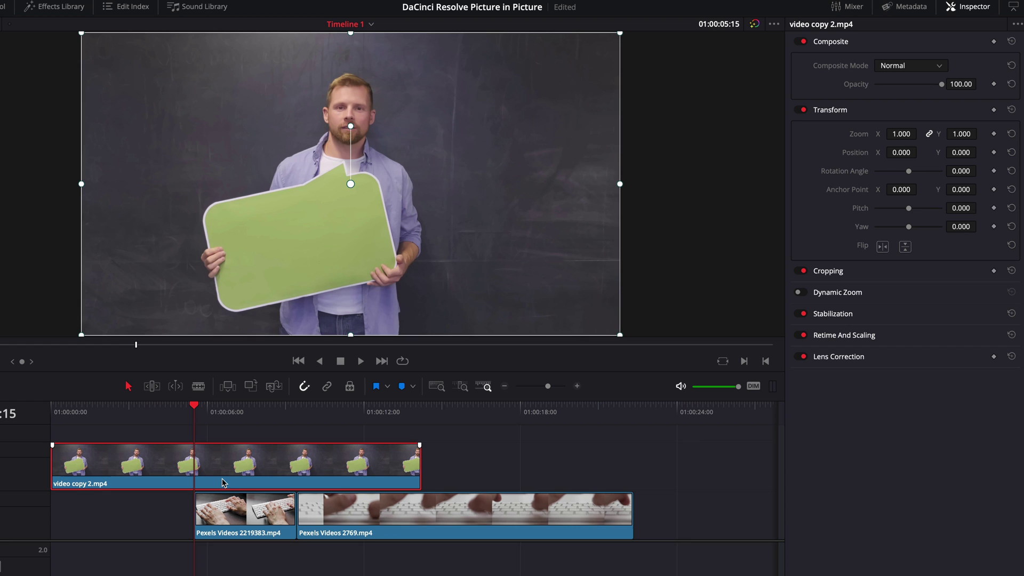
click(993, 133)
click(994, 153)
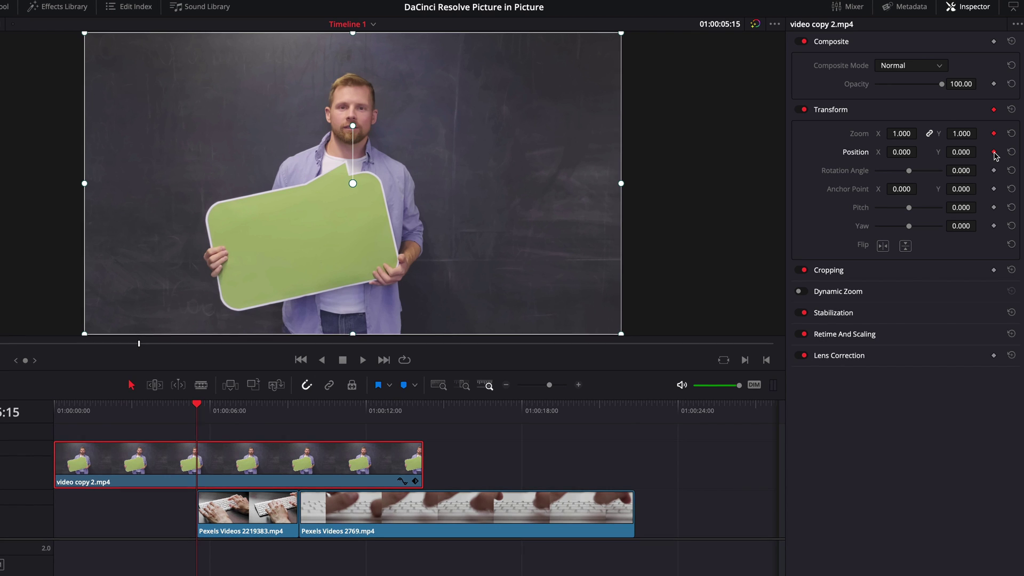
key(space)
key(space)
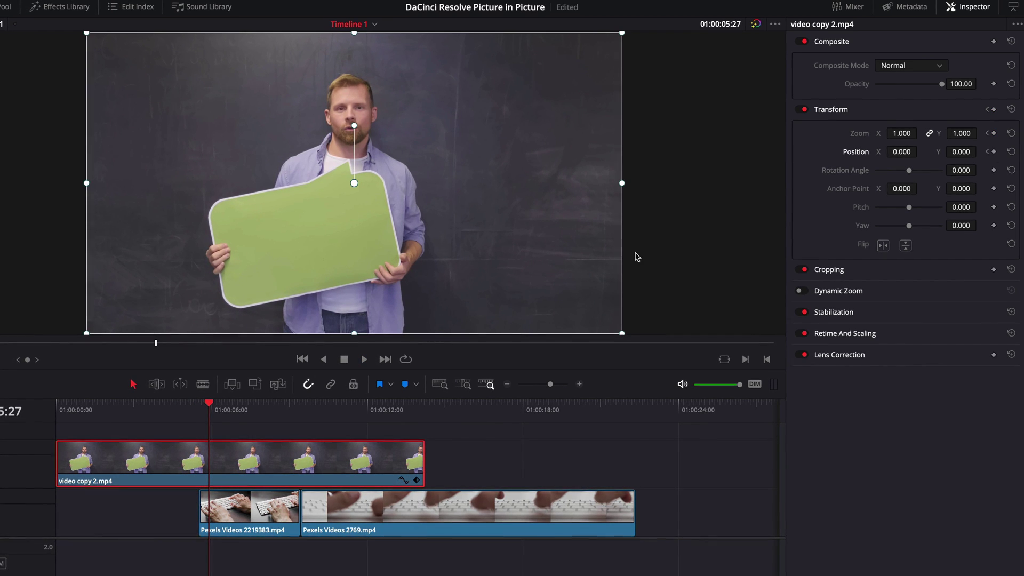
At 01:00:06:01, keyframe the presenter down to a 0.350-zoom inset at X 591, Y 320
drag(211, 407, 215, 406)
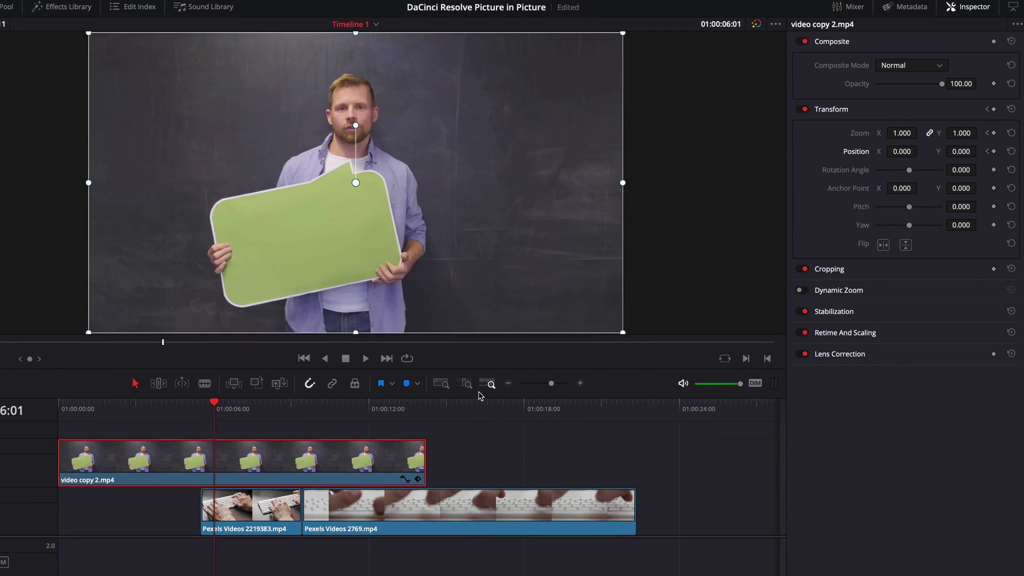
click(994, 133)
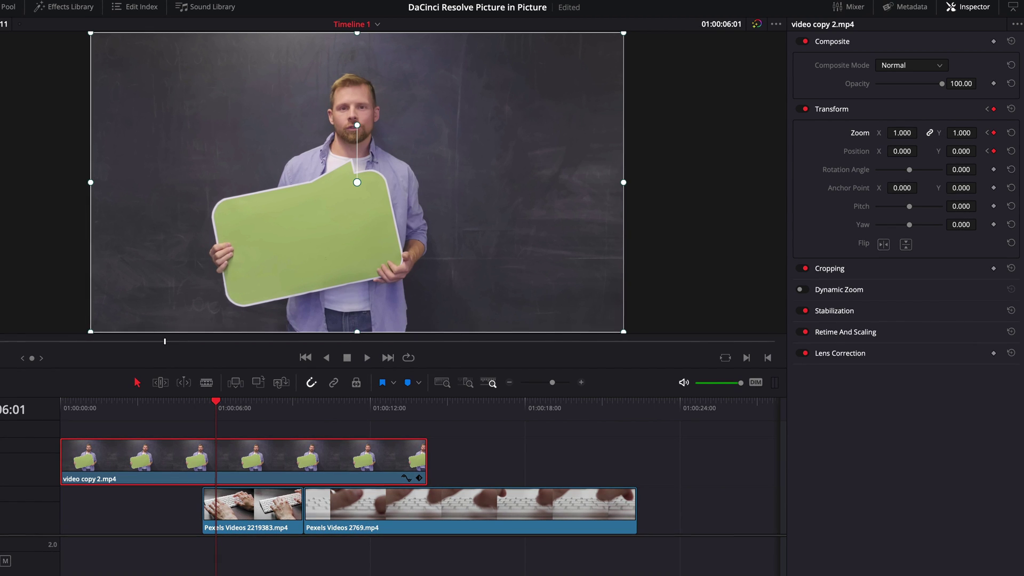
drag(902, 133, 980, 150)
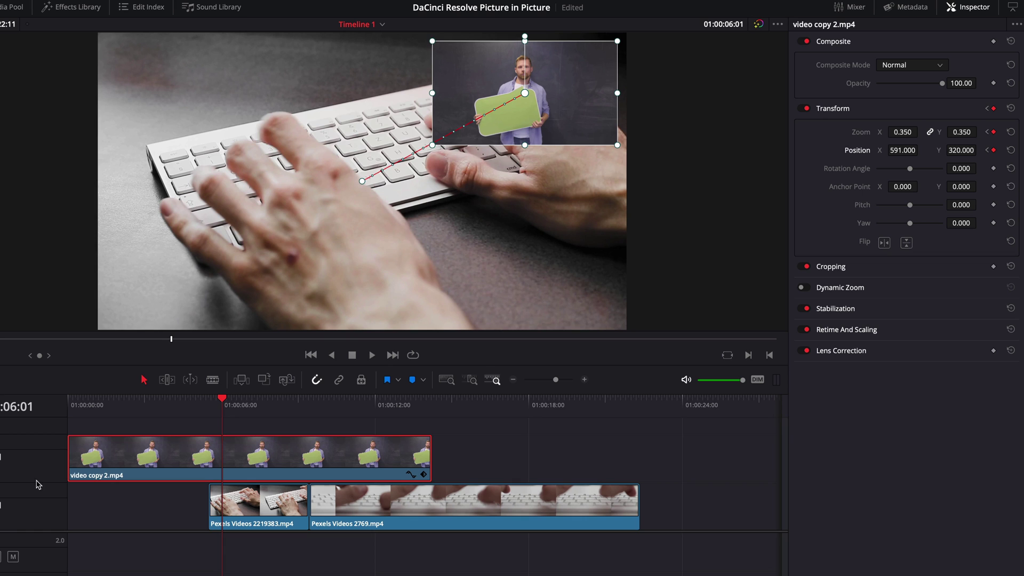
drag(219, 405, 172, 405)
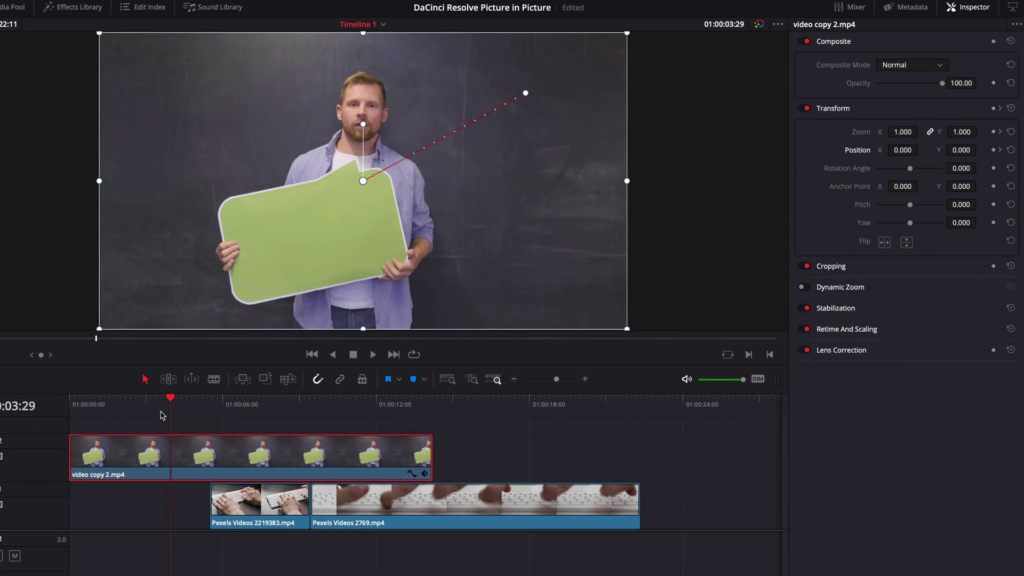
key(space)
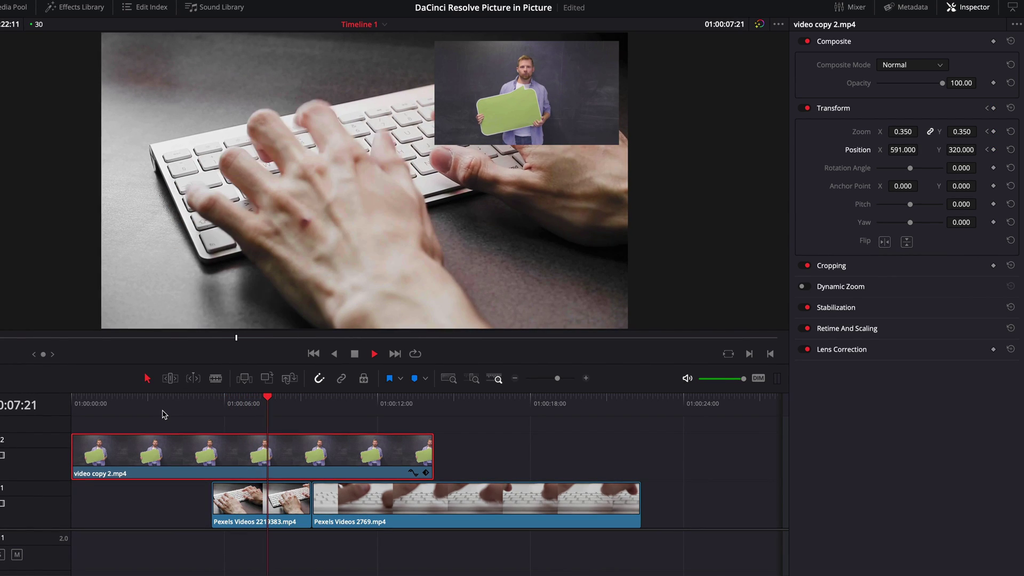
key(space)
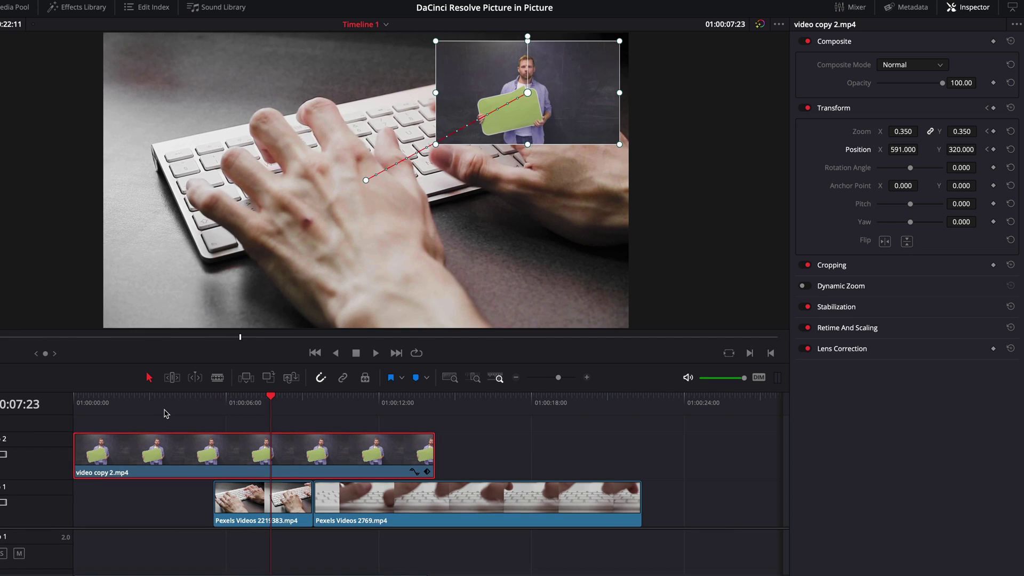
click(188, 410)
key(space)
key(b)
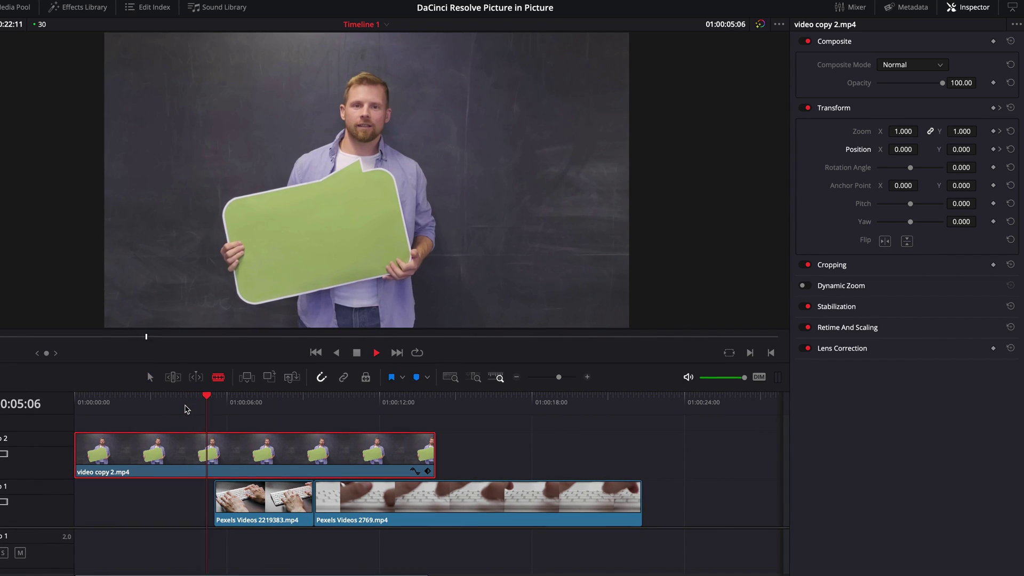
key(space)
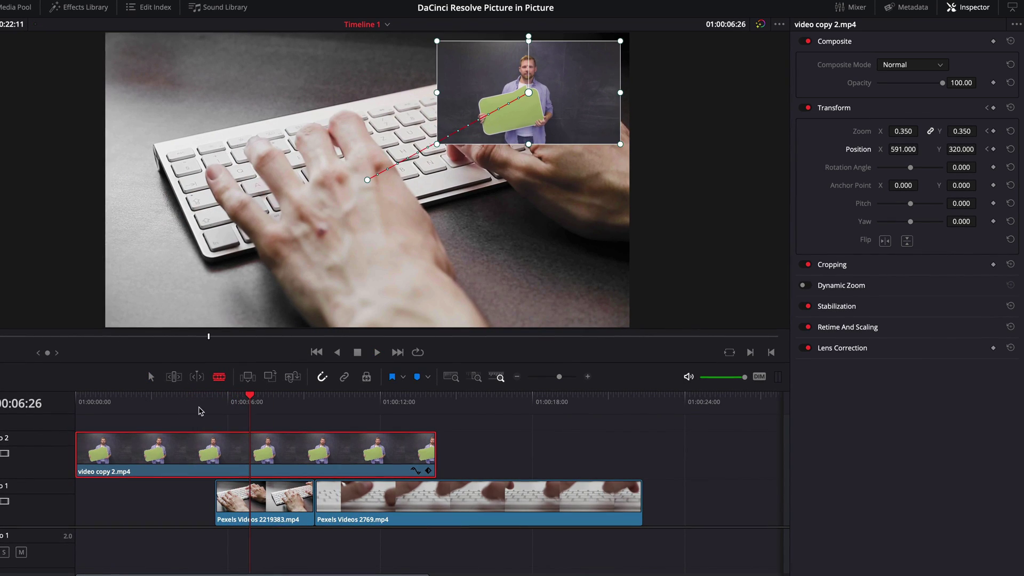
click(213, 398)
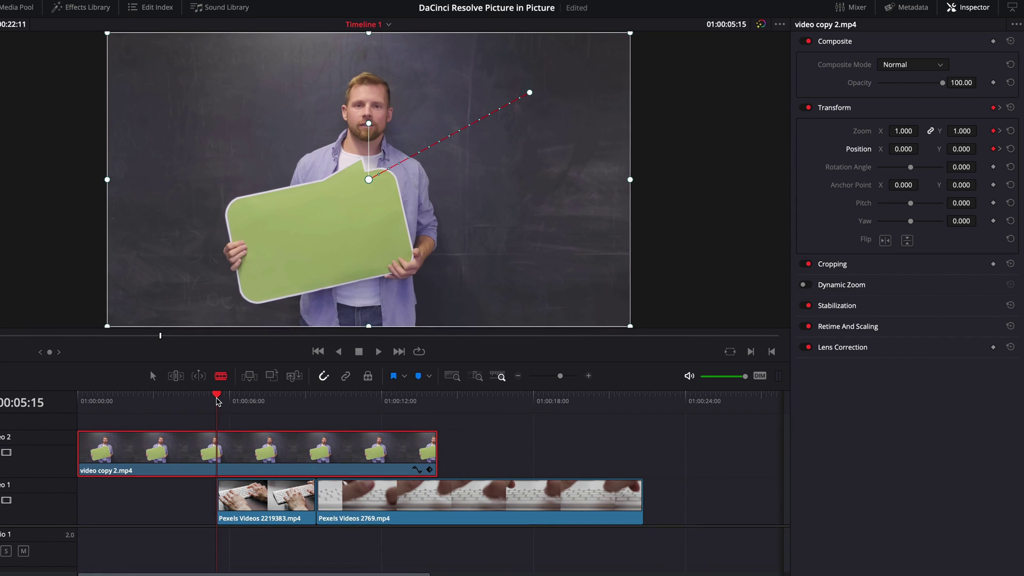
key(space)
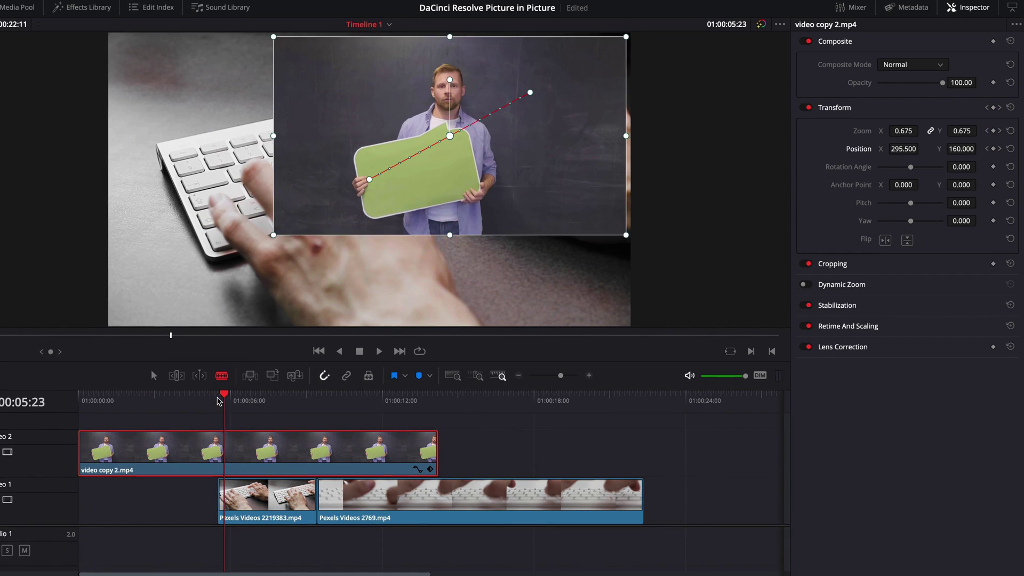
key(space)
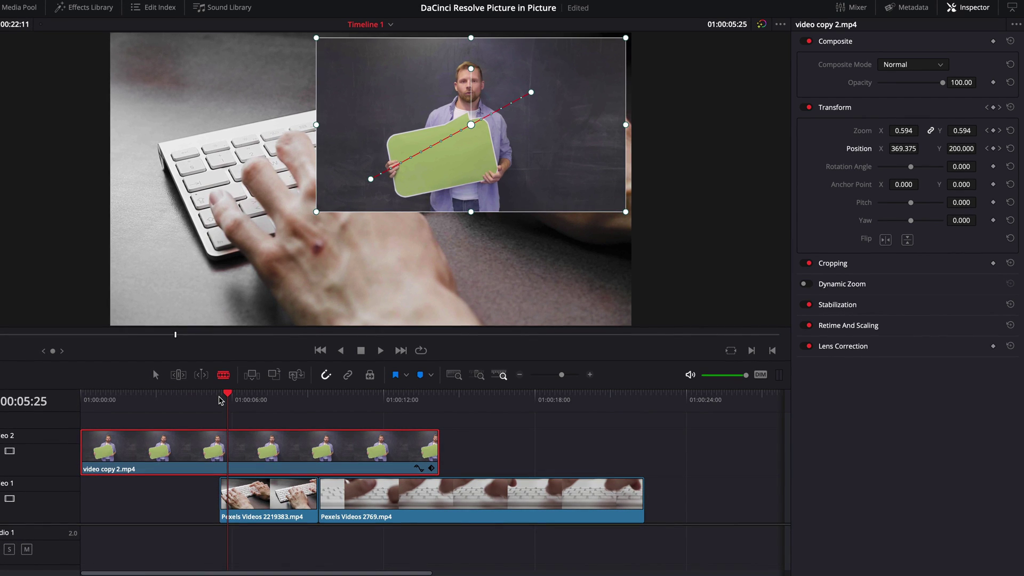
click(219, 399)
key(space)
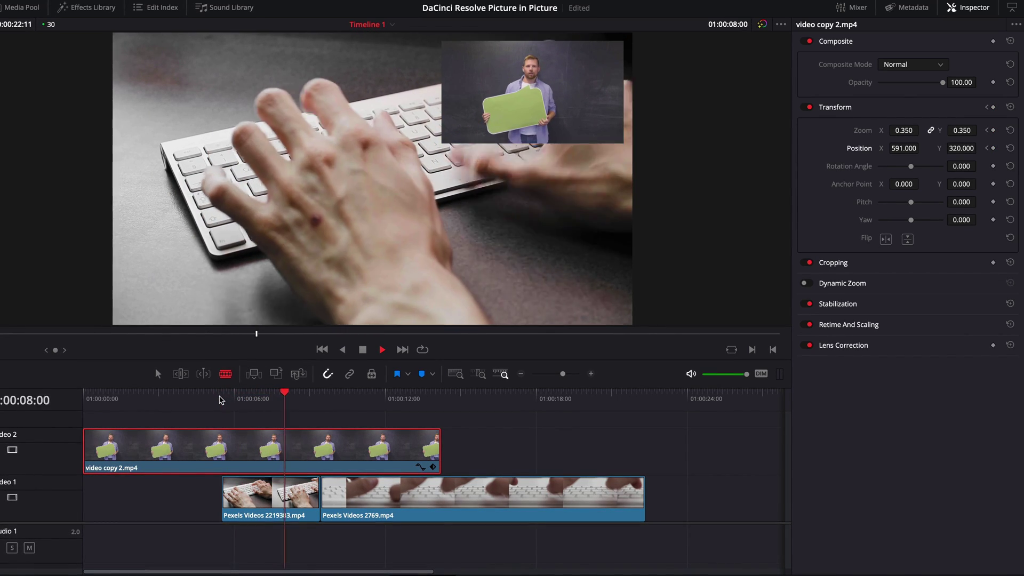
Hold the inset size with a Zoom keyframe at 01:00:10:15
key(space)
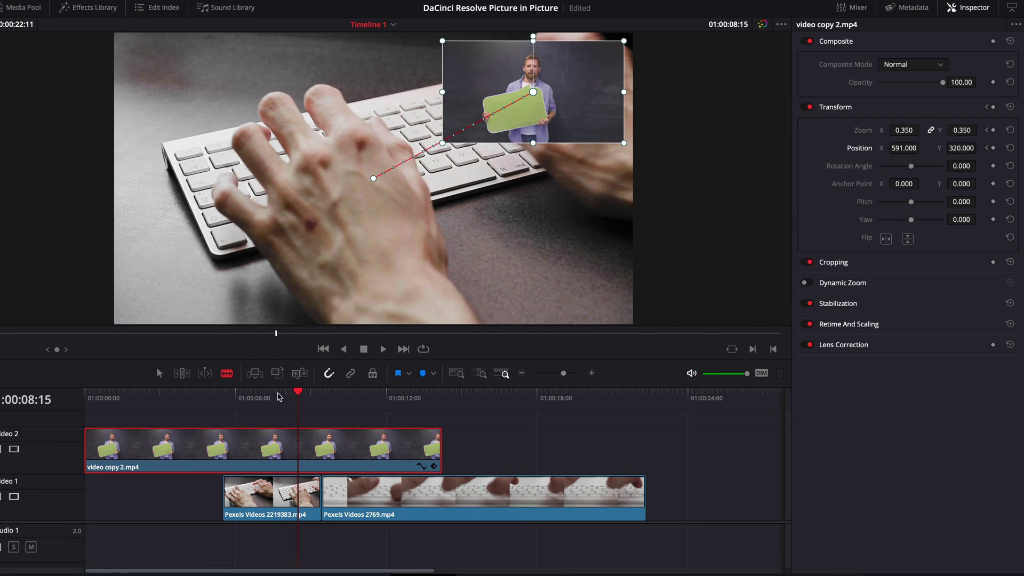
drag(300, 393, 350, 393)
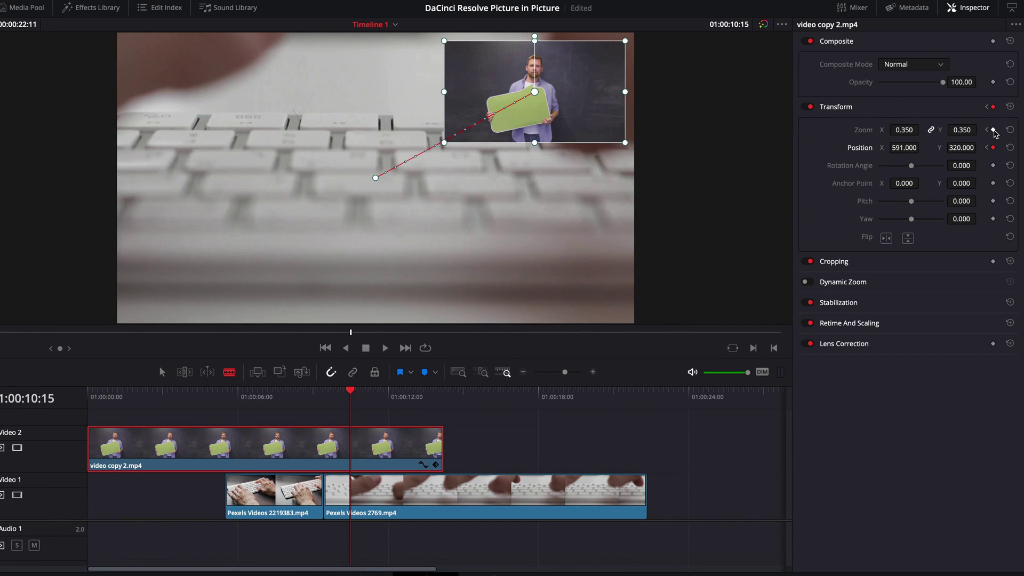
click(993, 130)
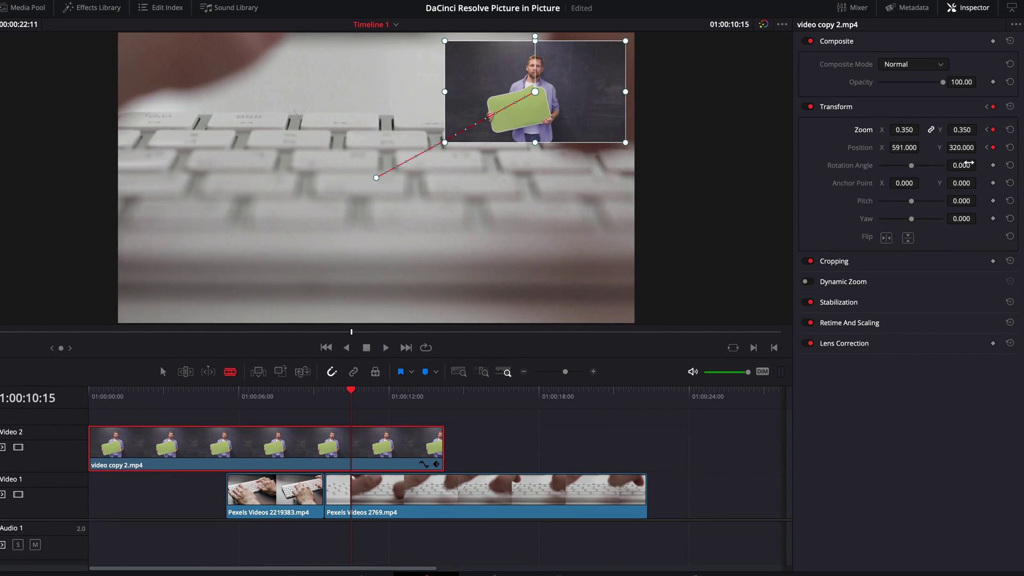
key(space)
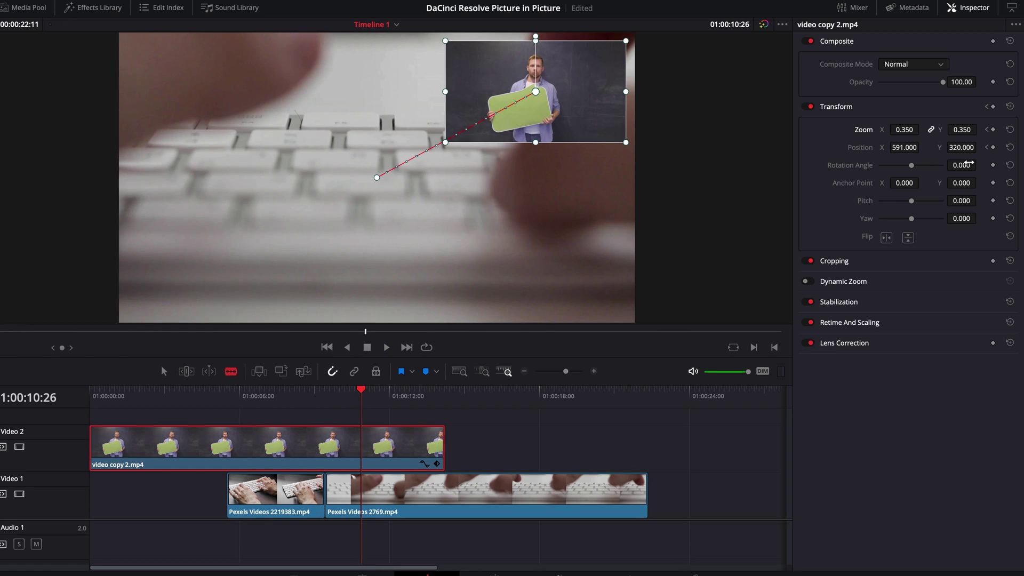
At 01:00:10:26, return the presenter to full frame with Zoom 1 and Position X 0, Y 0
click(910, 131)
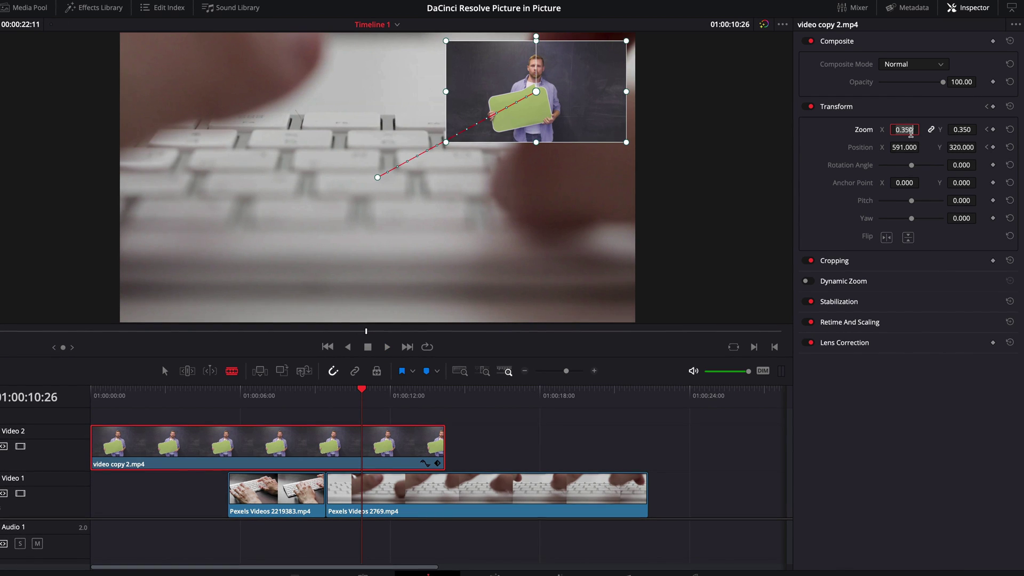
text(1)
key(Return)
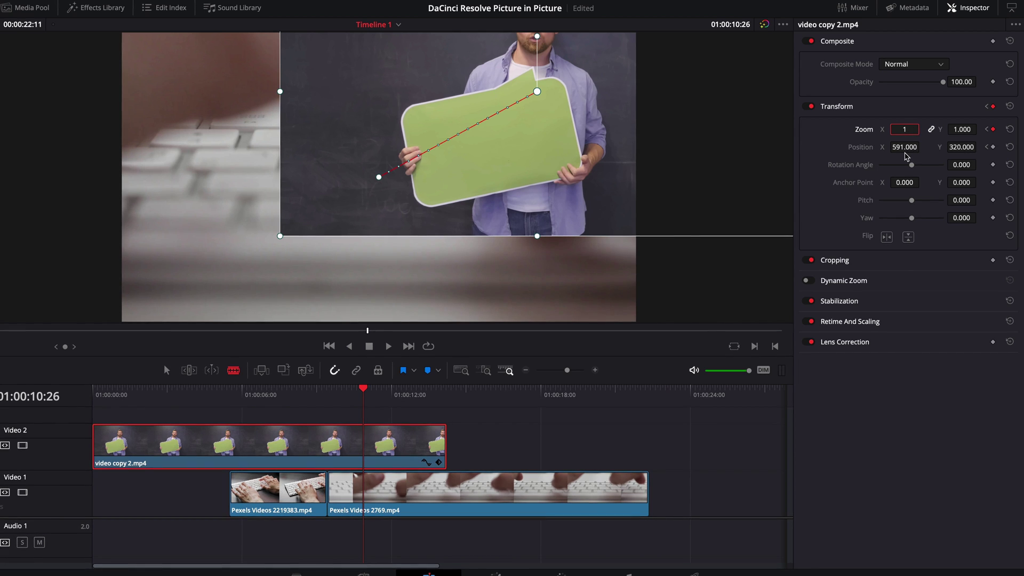
click(906, 147)
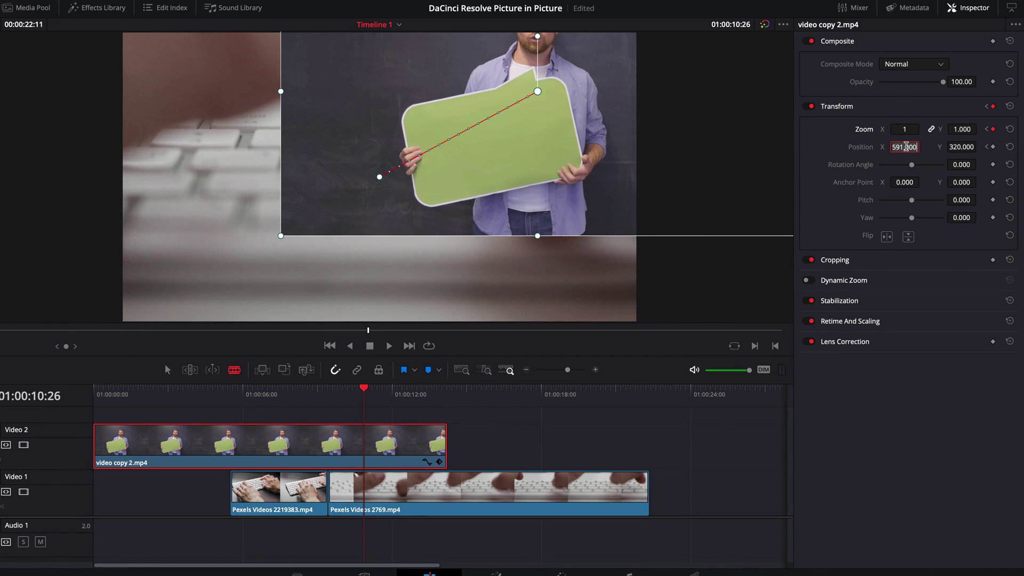
text(0)
click(955, 147)
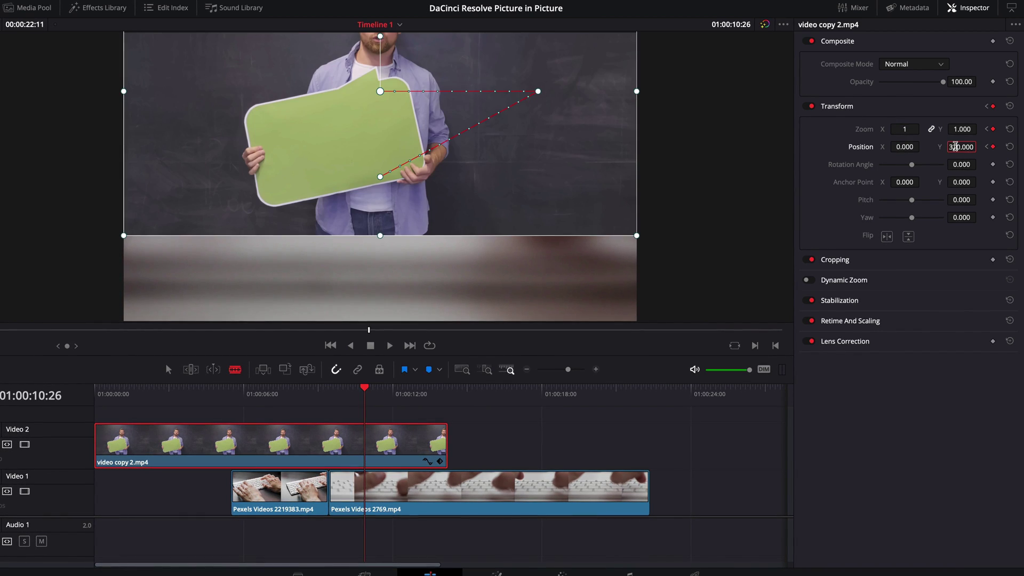
text(0)
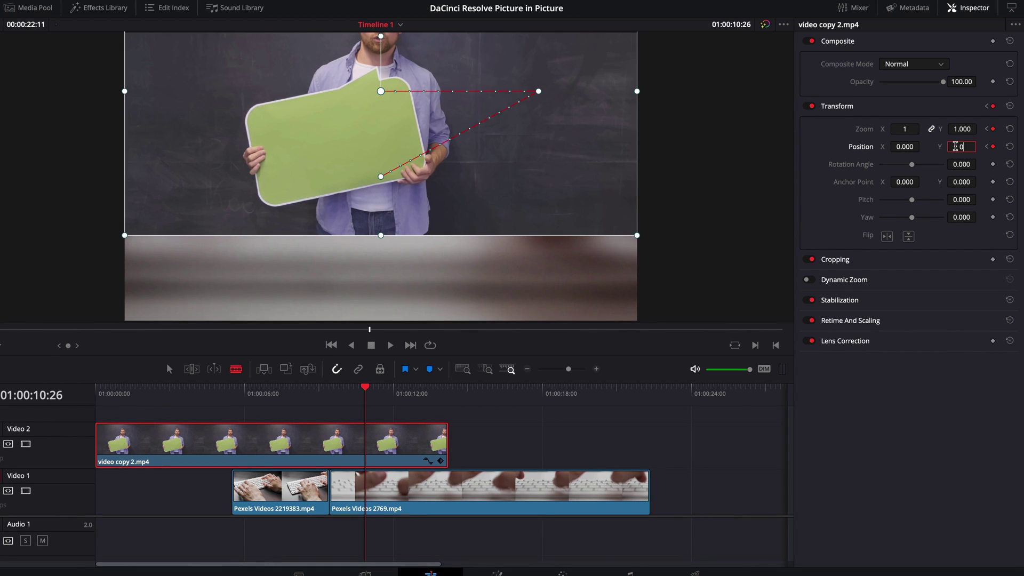
key(Return)
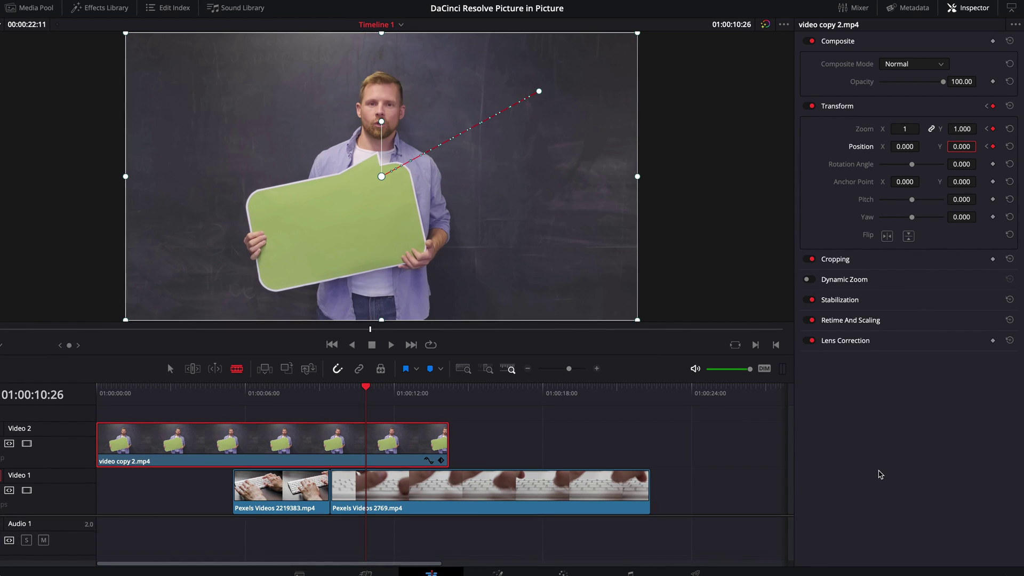
click(203, 386)
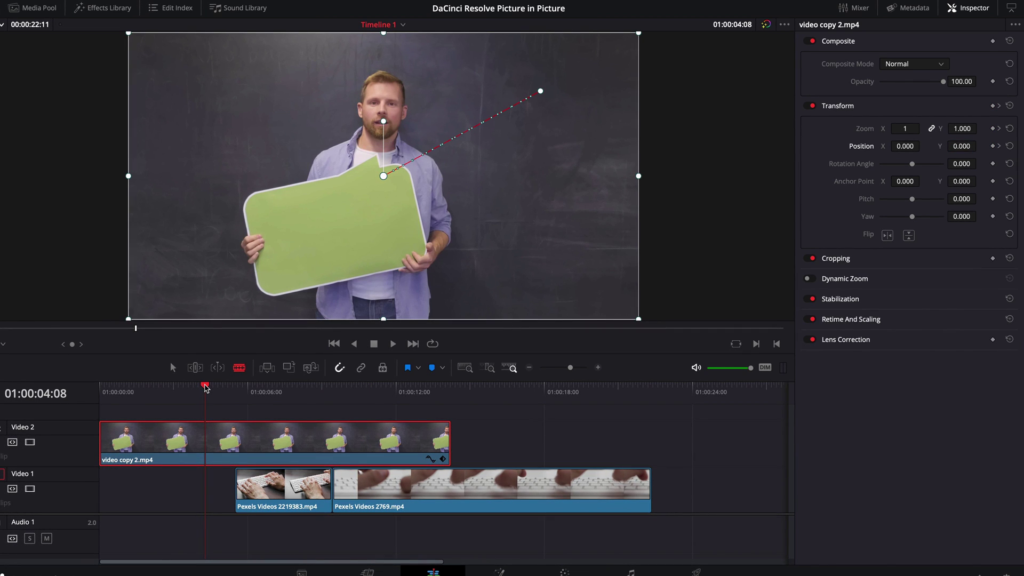
key(space)
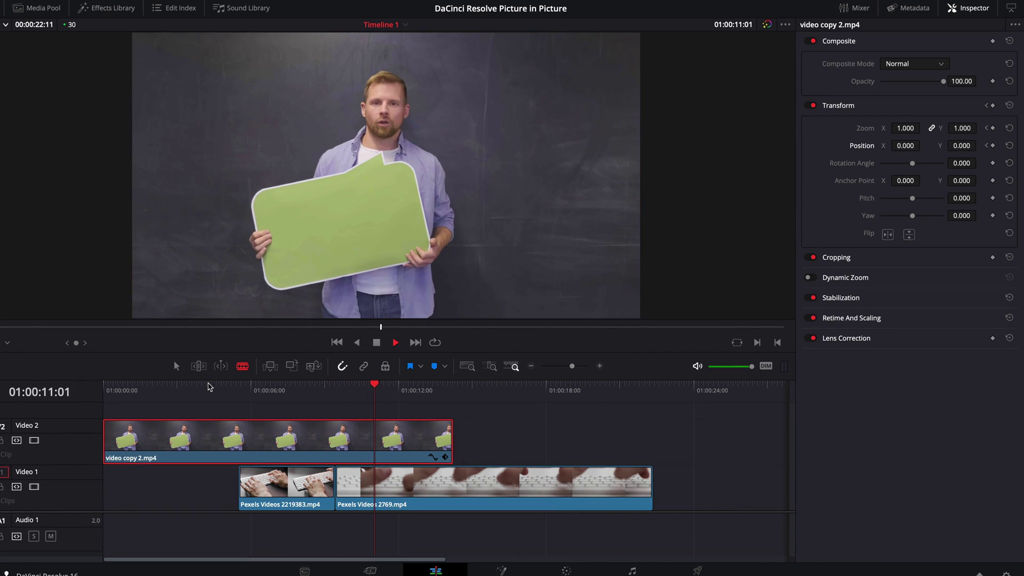
key(space)
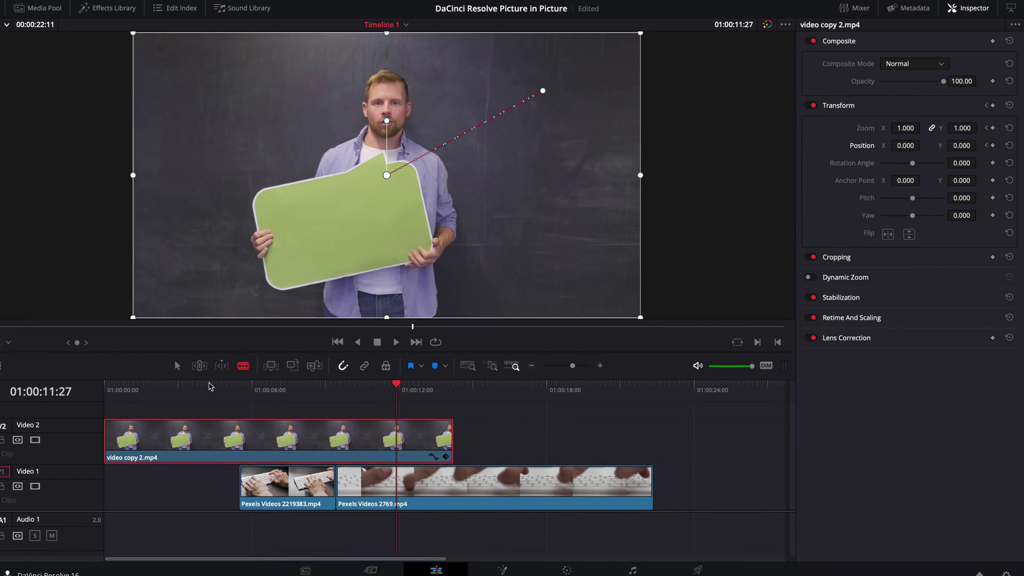